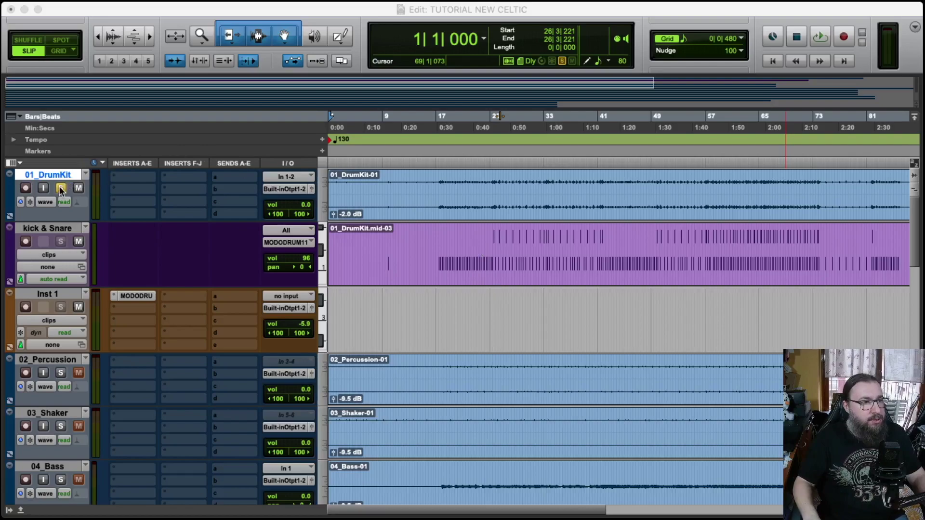
- Look through all the session's tracks, from the drum kit down to the master track
scroll(174, 278, down, 15)
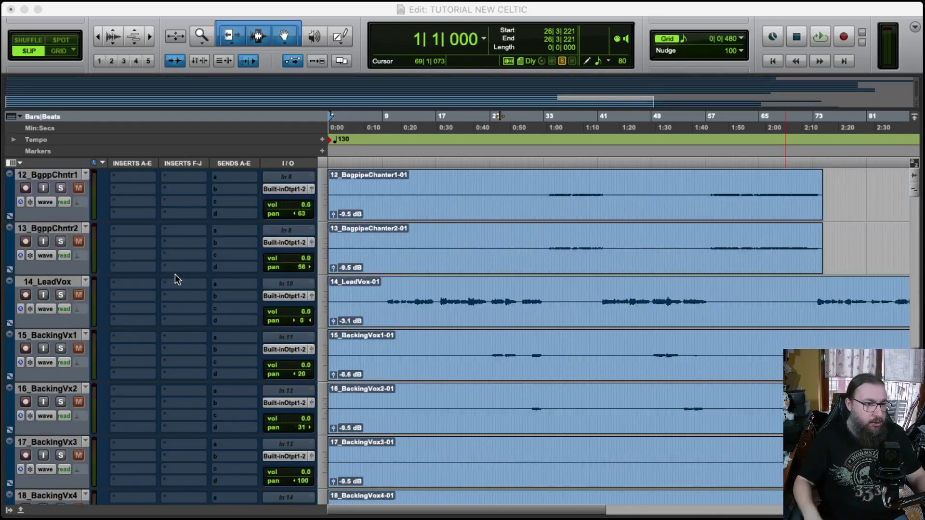
scroll(484, 283, right, 3)
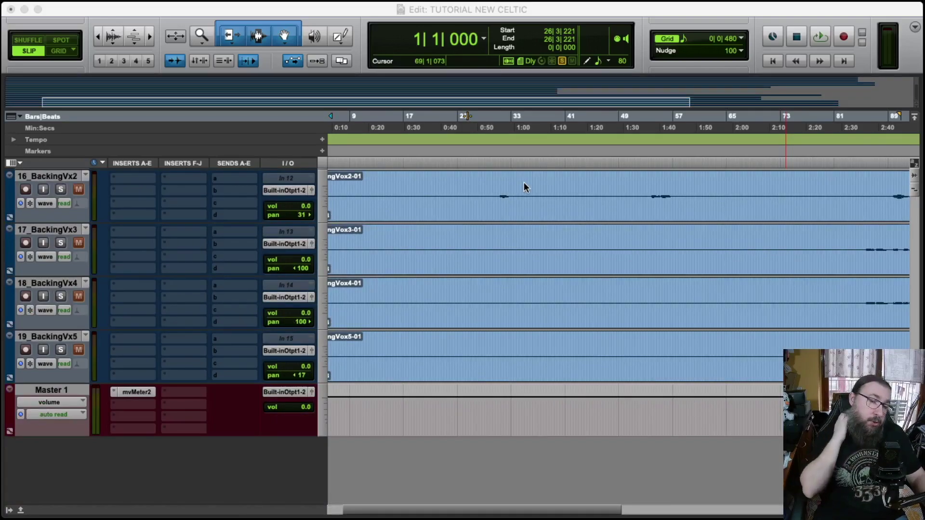
scroll(479, 217, up, 15)
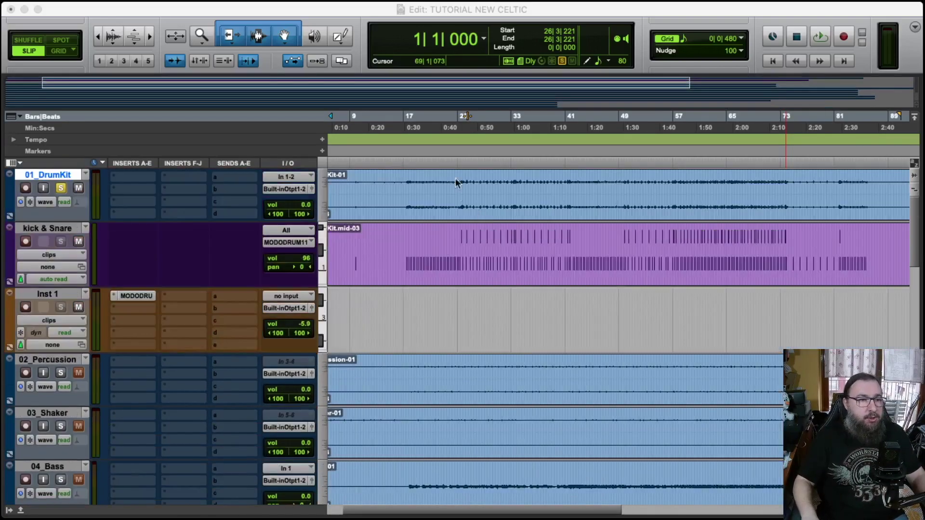
click(477, 10)
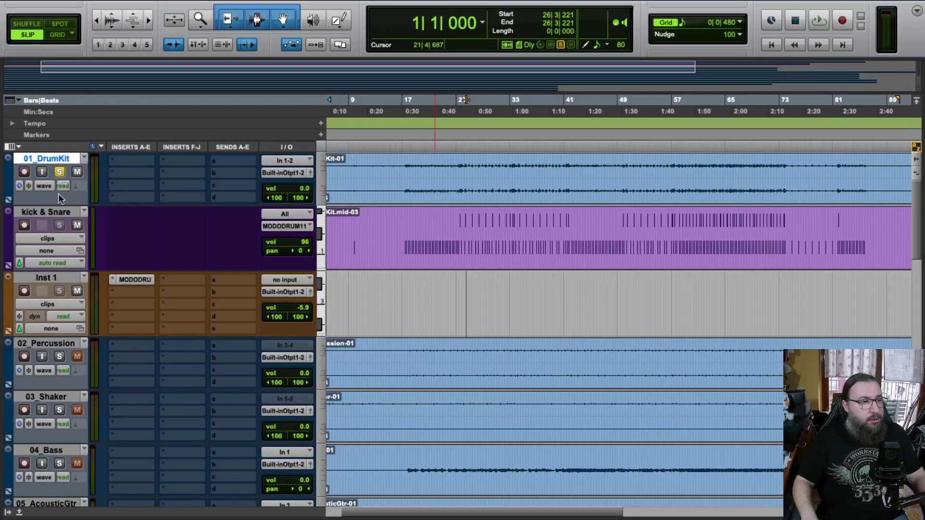
- Unsolo the 01_DrumKit track and mute the kick & Snare and Inst 1 tracks while playing the song from about bar 25
click(58, 172)
click(77, 225)
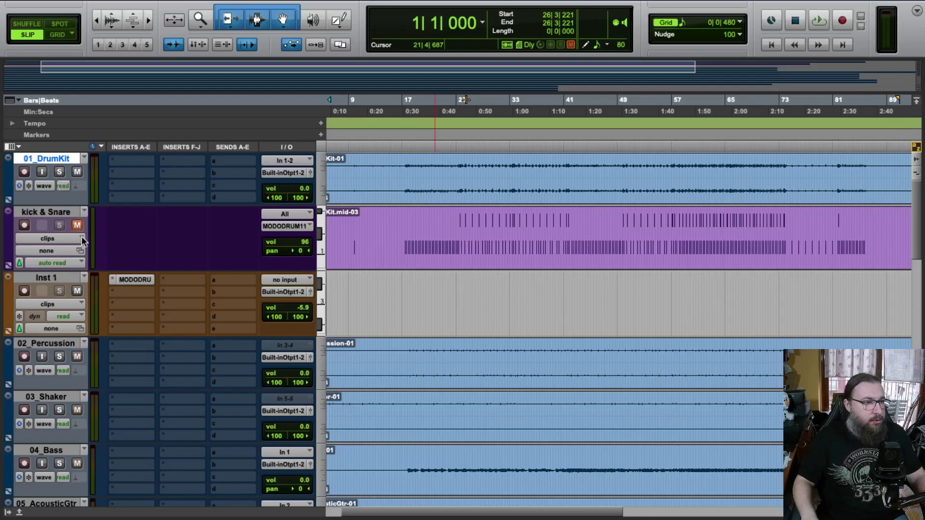
click(462, 102)
key(space)
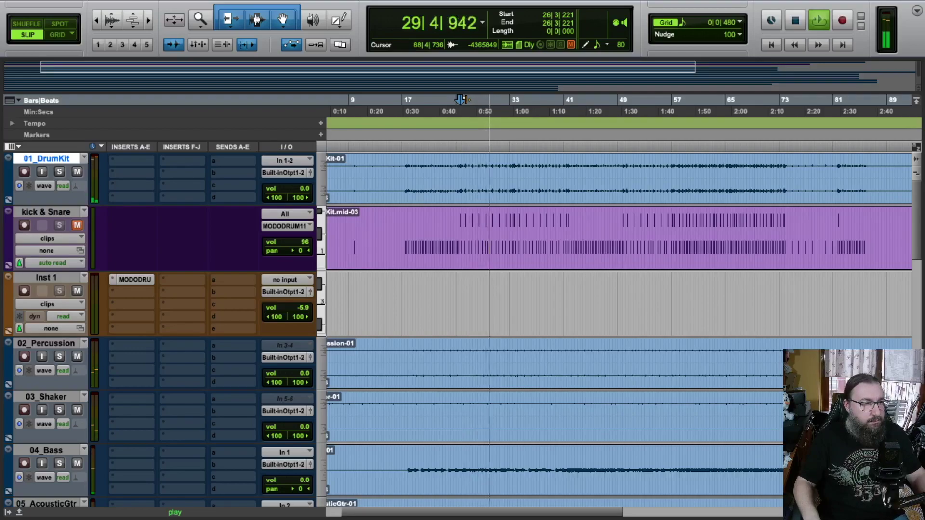
click(77, 290)
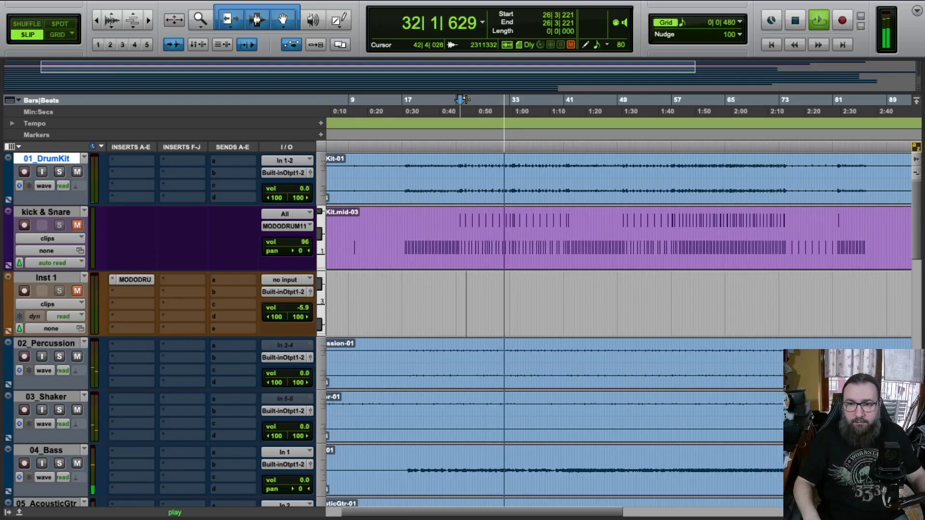
- Audition the 01_DrumKit track in solo during playback, return to the unsoloed mix, and stop playback
click(59, 172)
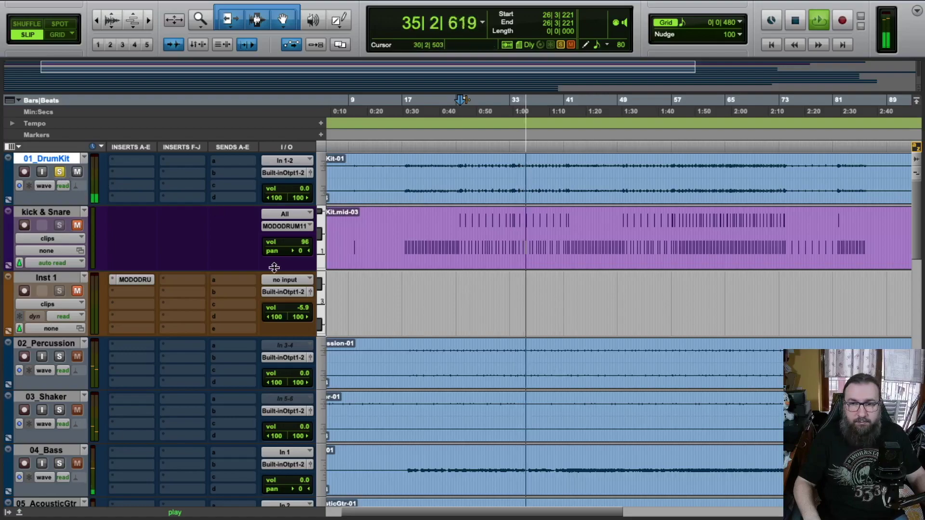
click(59, 172)
key(space)
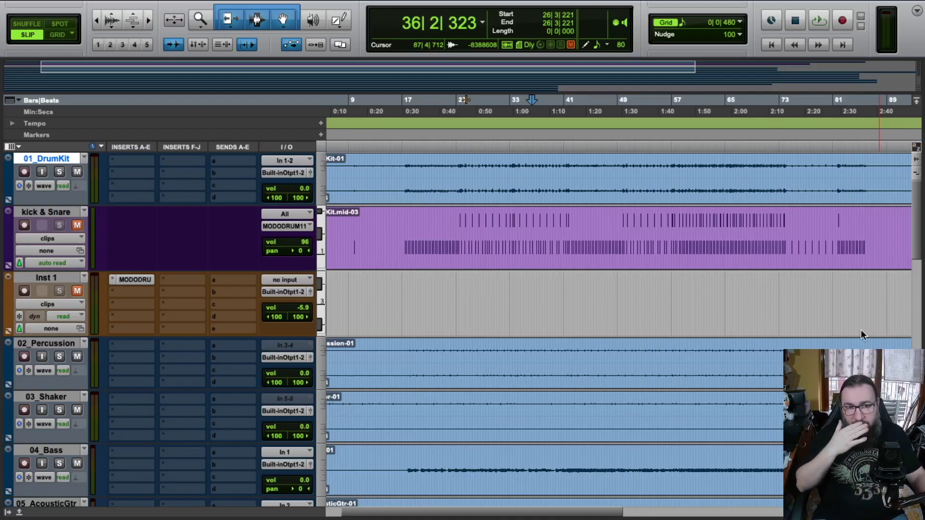
- Increase the audio waveform display height so the drum peaks are easier to read in the edit window
click(916, 164)
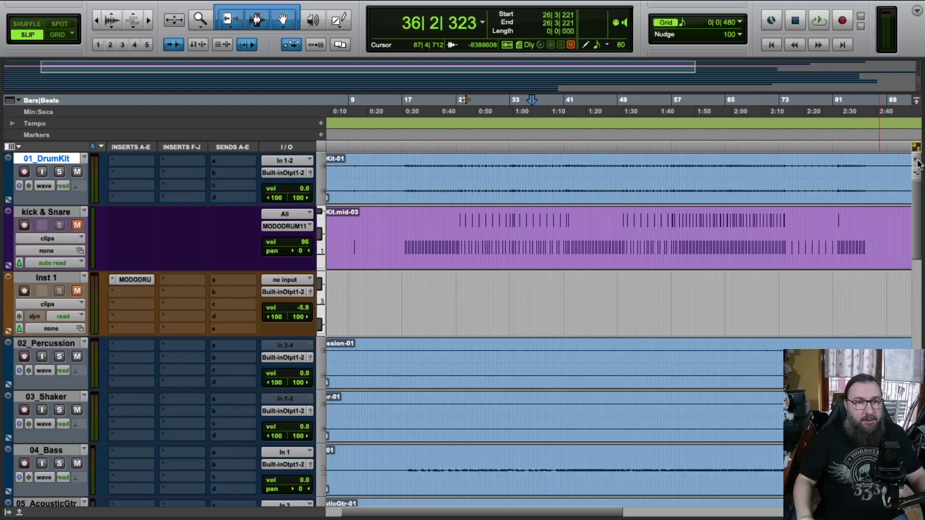
click(917, 160)
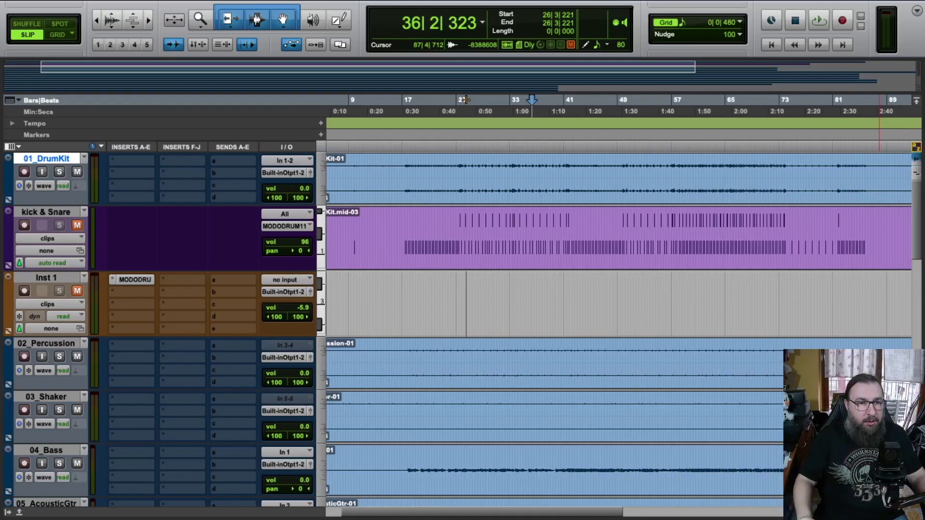
click(917, 160)
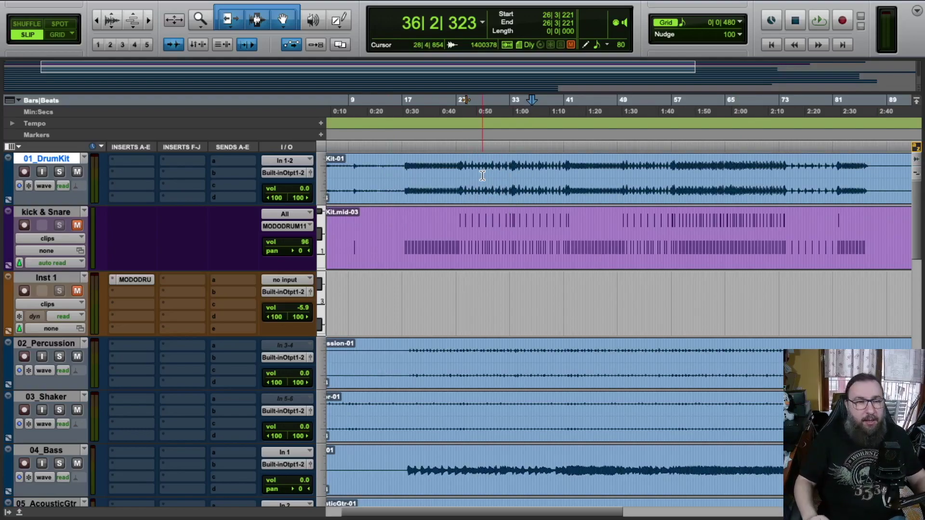
scroll(530, 220, left, 2)
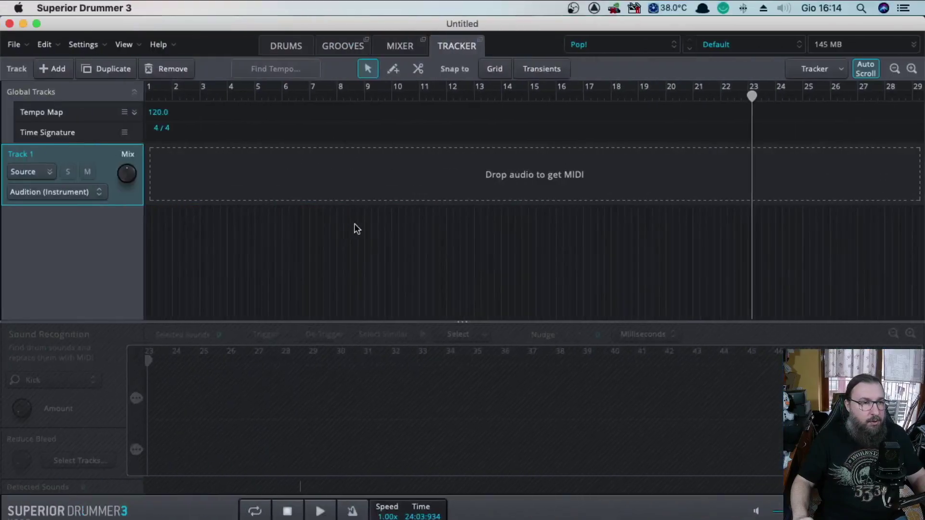
- In Superior Drummer 3's Tracker, import 01_DrumKit.wav from the file browser into the empty Track 1
click(37, 23)
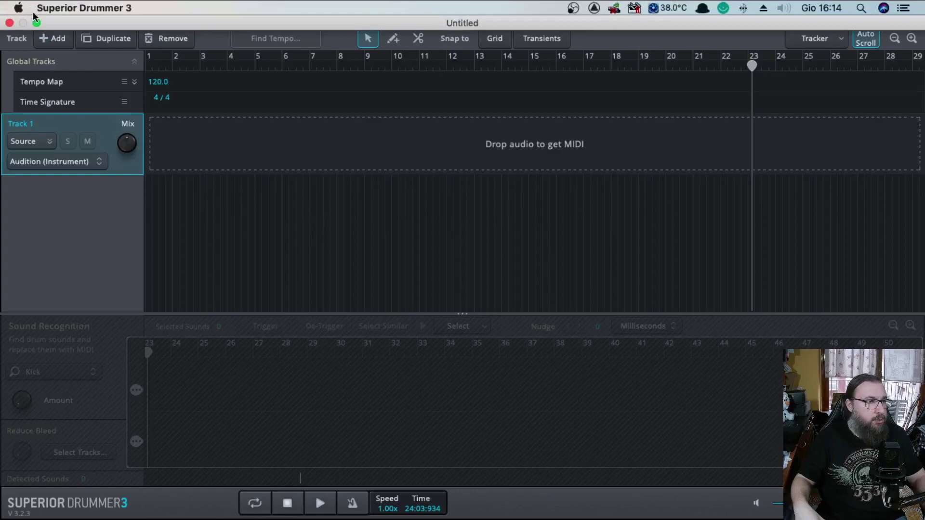
click(36, 24)
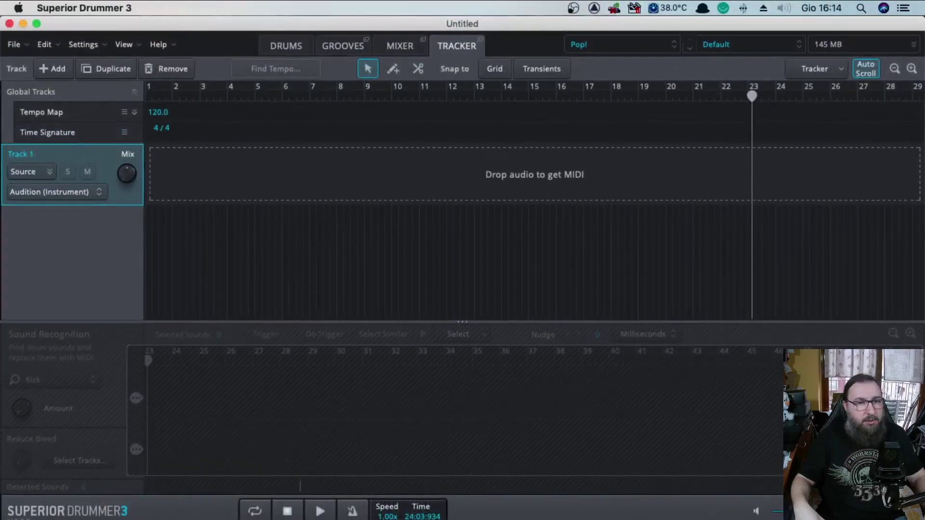
drag(0, 164, 452, 229)
click(426, 248)
drag(546, 282, 180, 178)
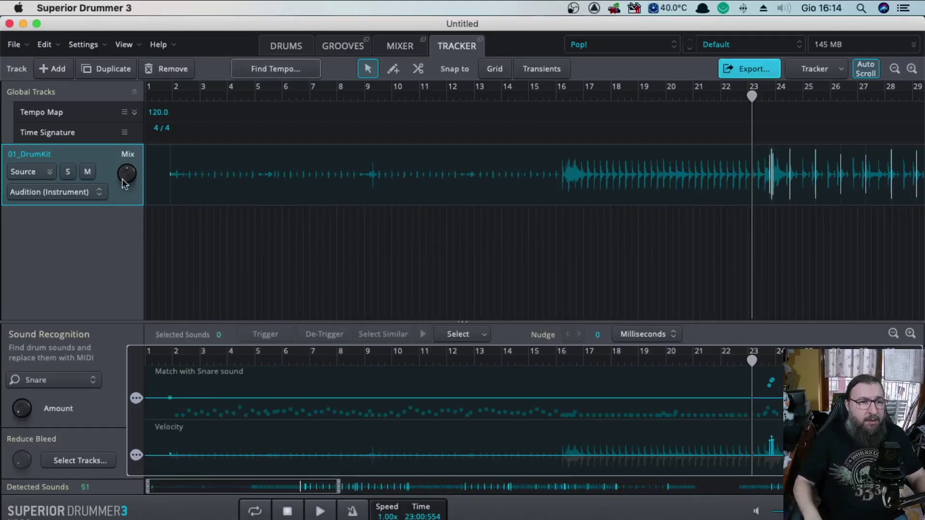
scroll(634, 221, right, 10)
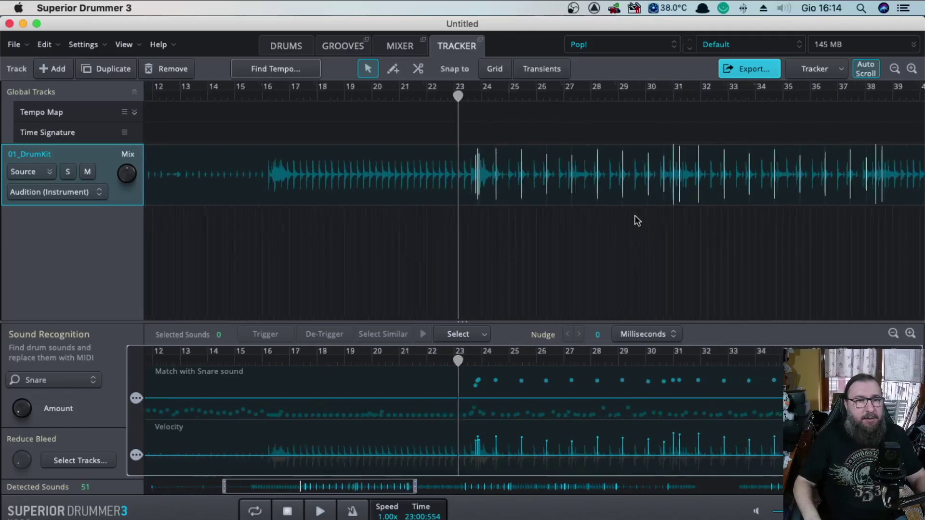
click(892, 333)
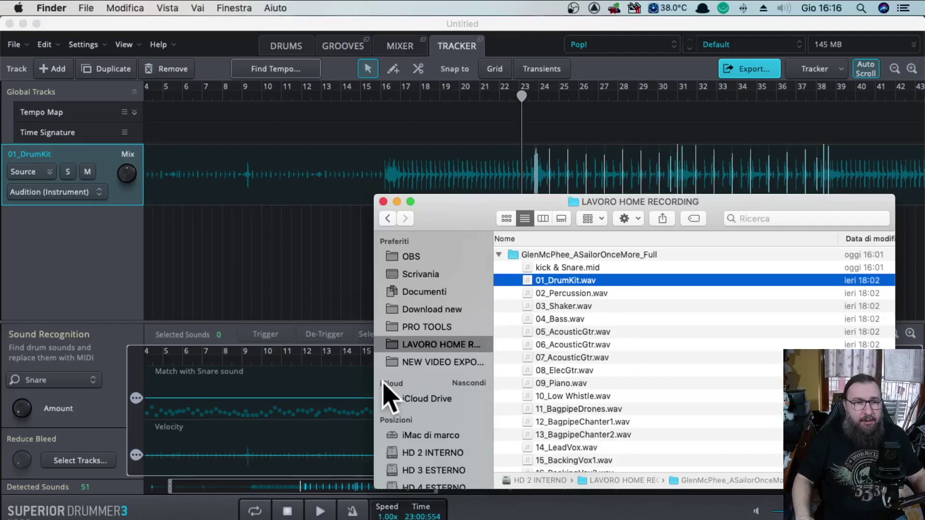
- Preview Readme.txt in the multitrack folder to check the song's tempo, and close the preview
scroll(565, 334, down, 5)
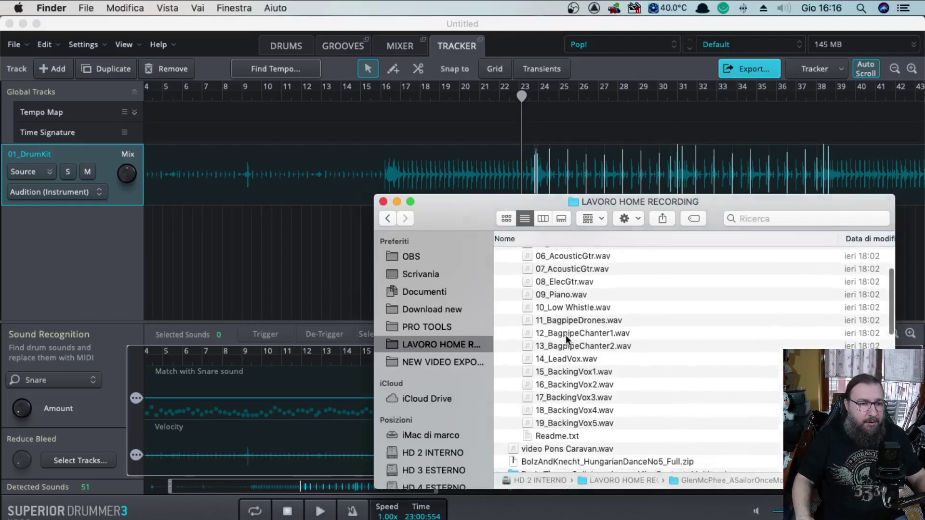
click(541, 397)
key(space)
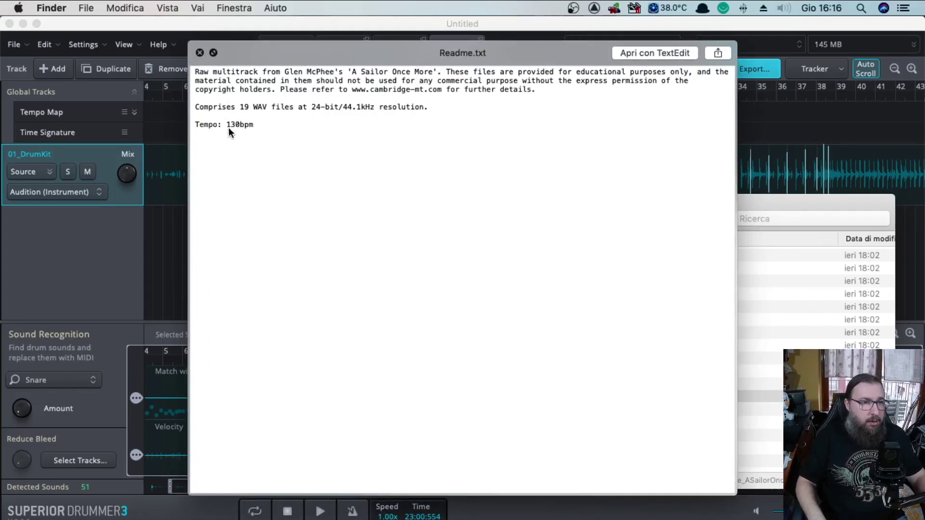
click(200, 52)
- Set the starting tempo in the Tracker's tempo map to 130 BPM
click(135, 112)
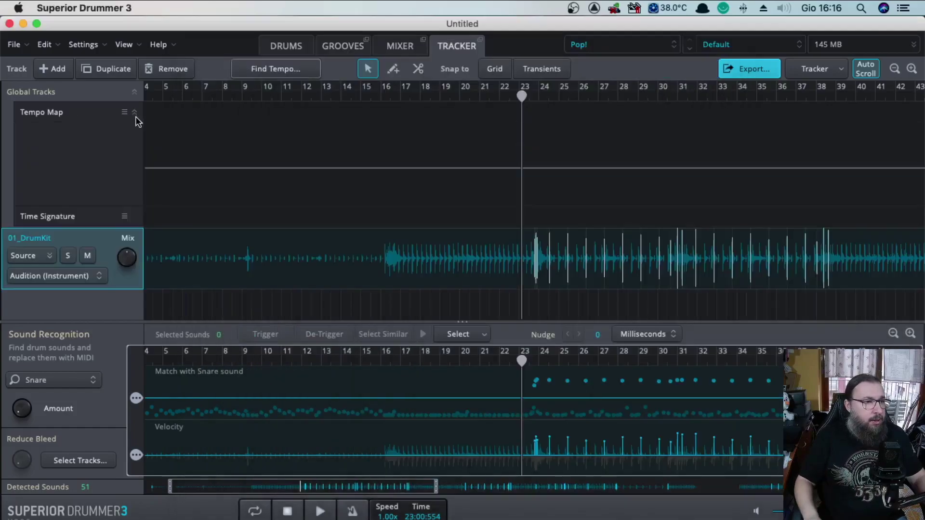
scroll(152, 166, left, 3)
double_click(152, 166)
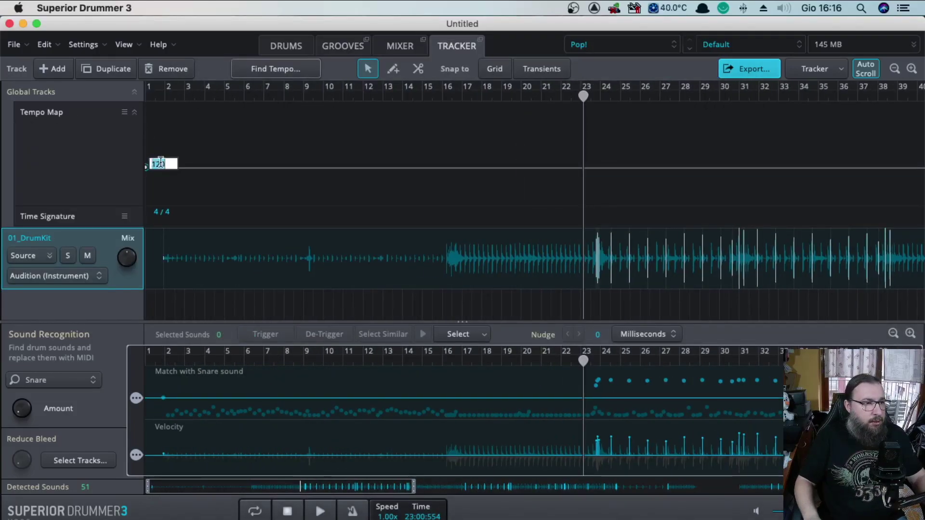
text(130)
key(Return)
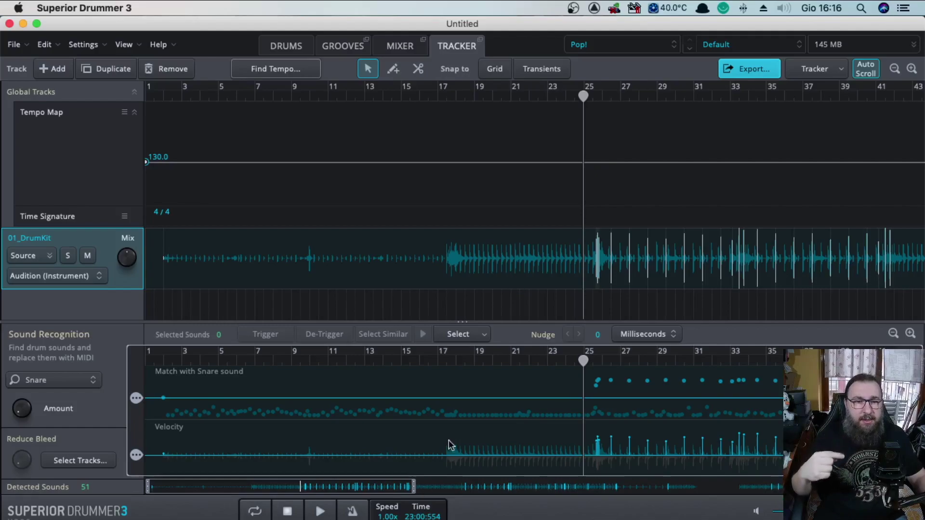
mouse_move(454, 411)
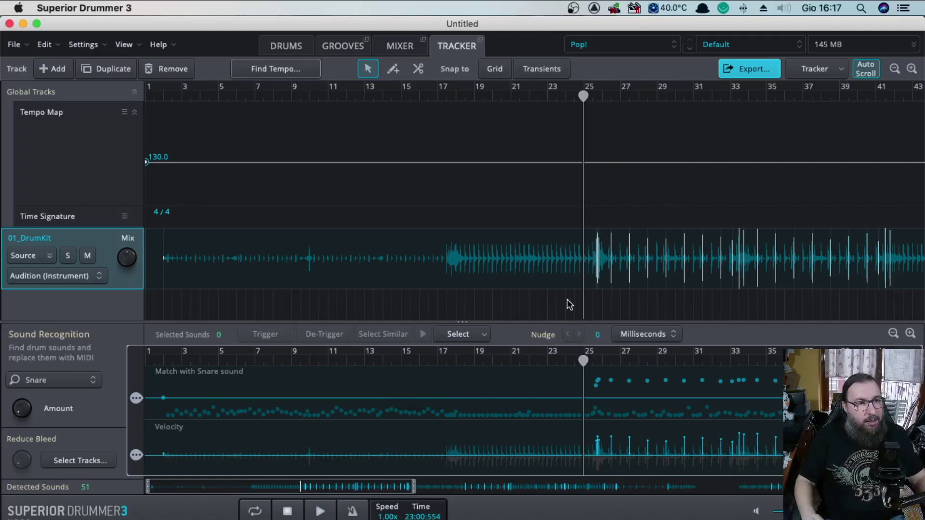
click(135, 112)
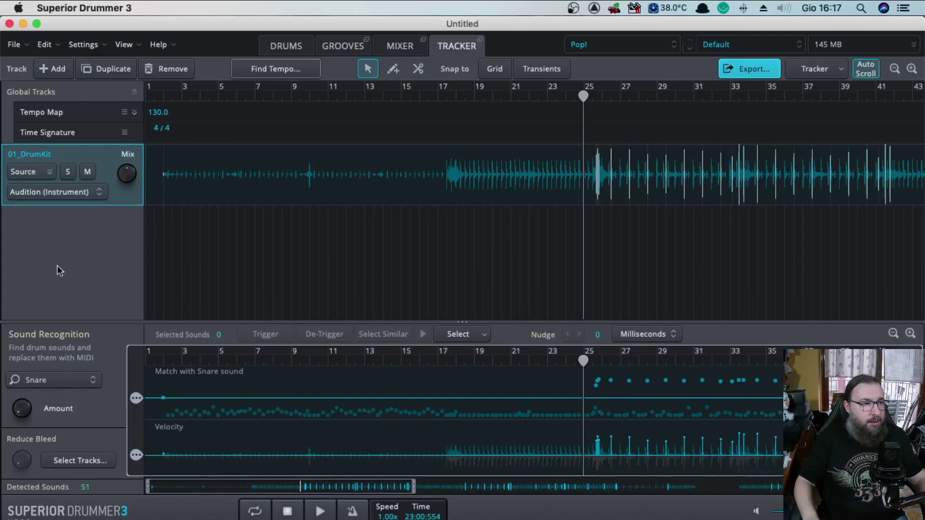
- Set the sound recognition of the 01_DrumKit track to find Kick, replaced with Default (Kick)
click(34, 378)
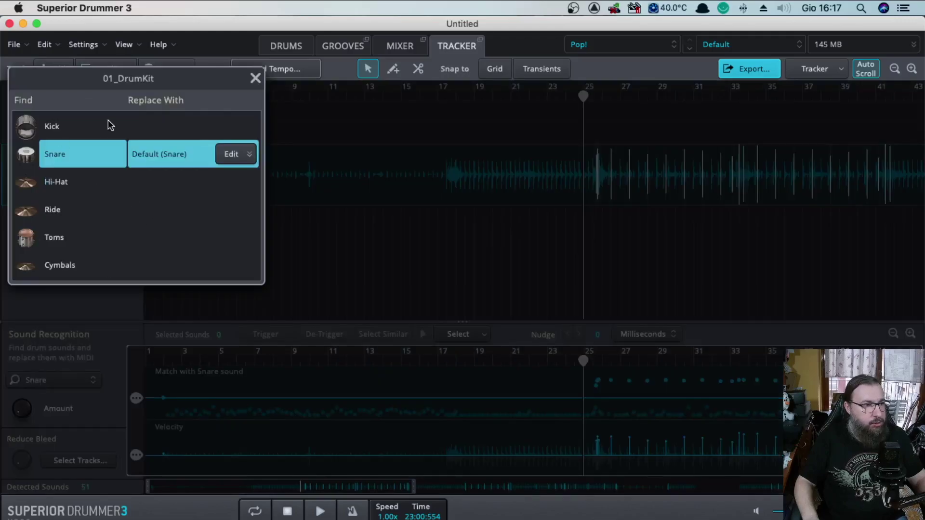
click(255, 78)
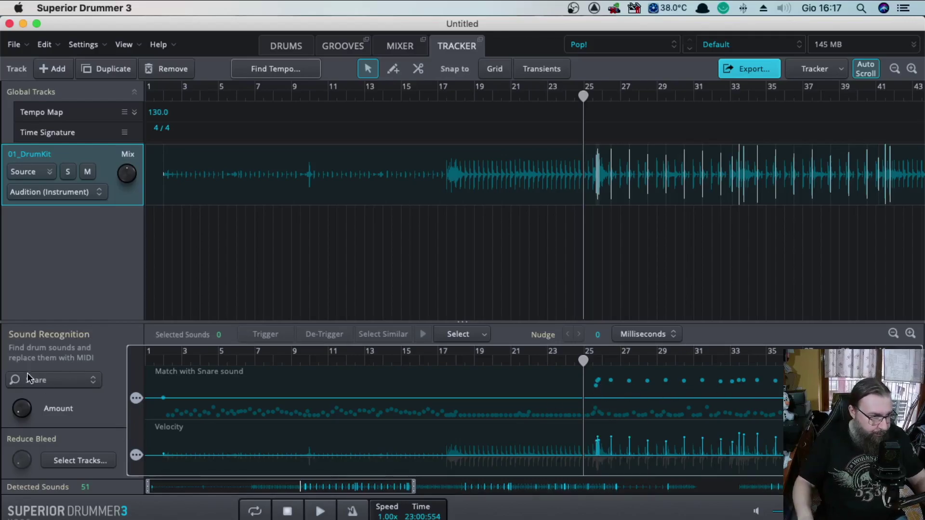
click(45, 384)
click(68, 128)
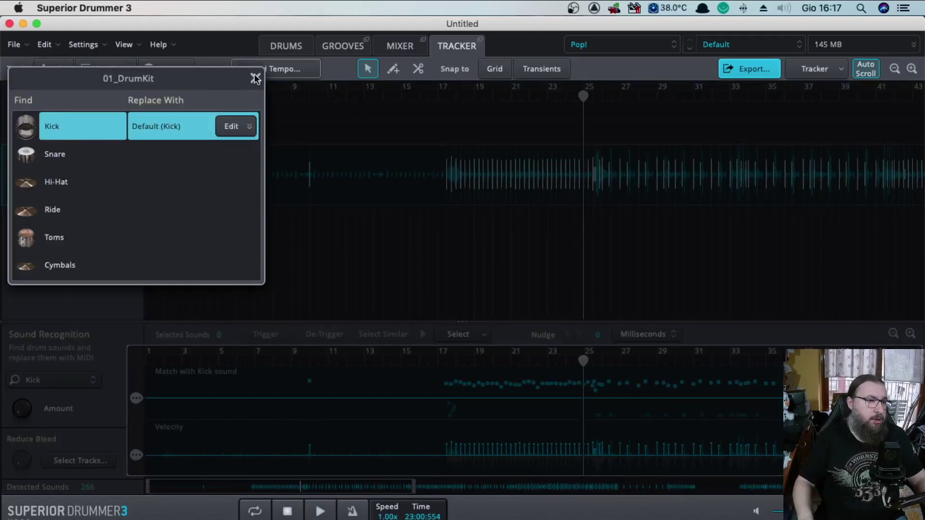
click(255, 78)
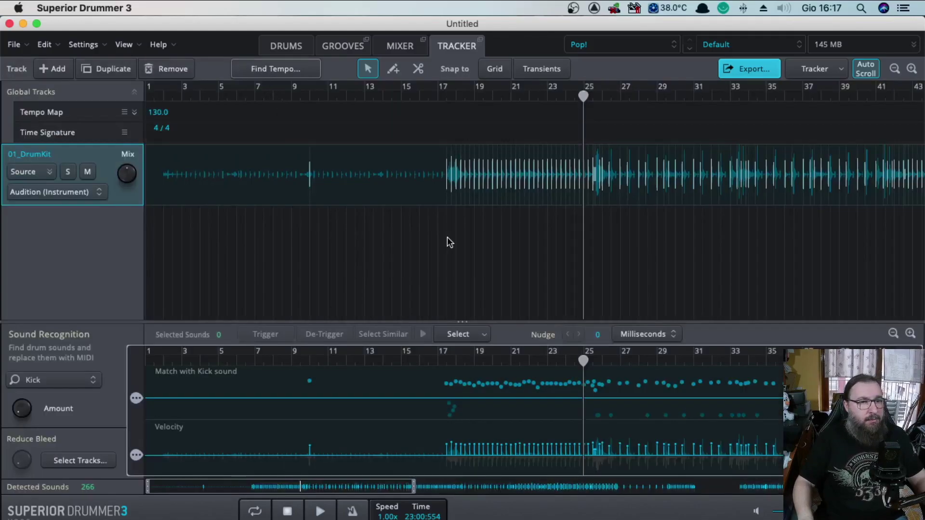
- Play the 01_DrumKit track from bar 17 to audition the detected kick hits, and stop playback
click(299, 95)
click(442, 94)
key(space)
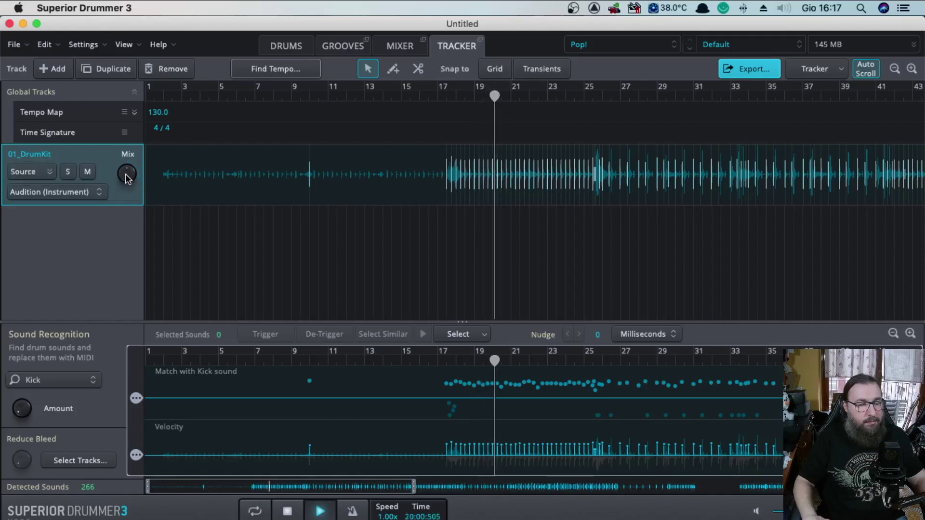
key(space)
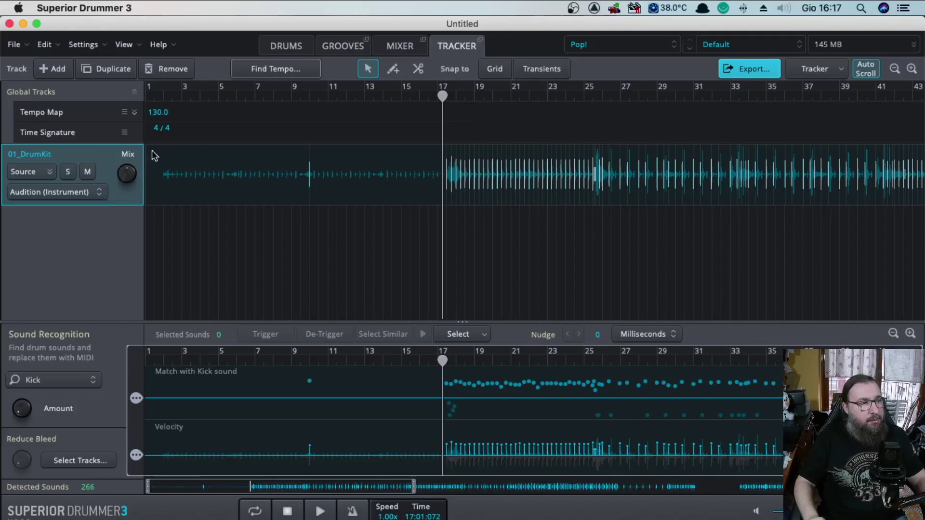
- Compare the source sound and the samples by turning the track's Mix both ways during playback, and reset it to its default
drag(129, 169, 117, 249)
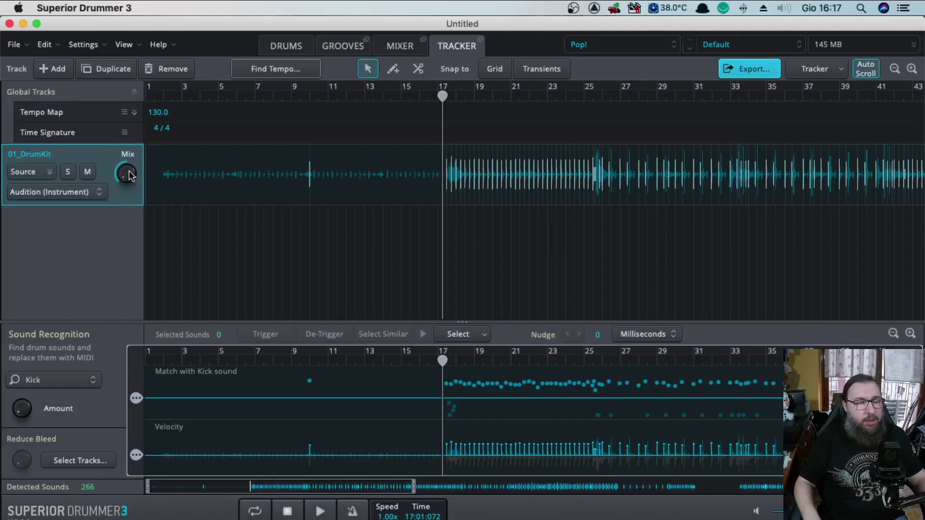
key(space)
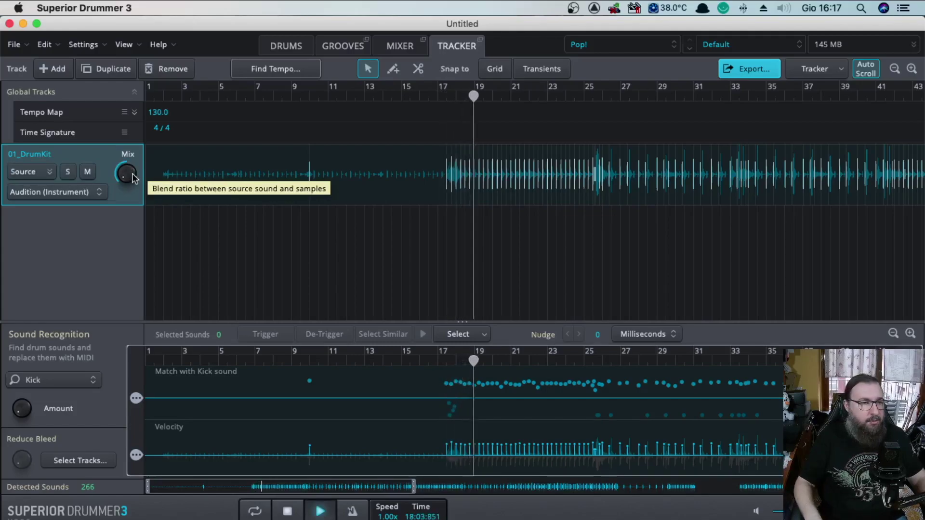
drag(130, 175, 176, 5)
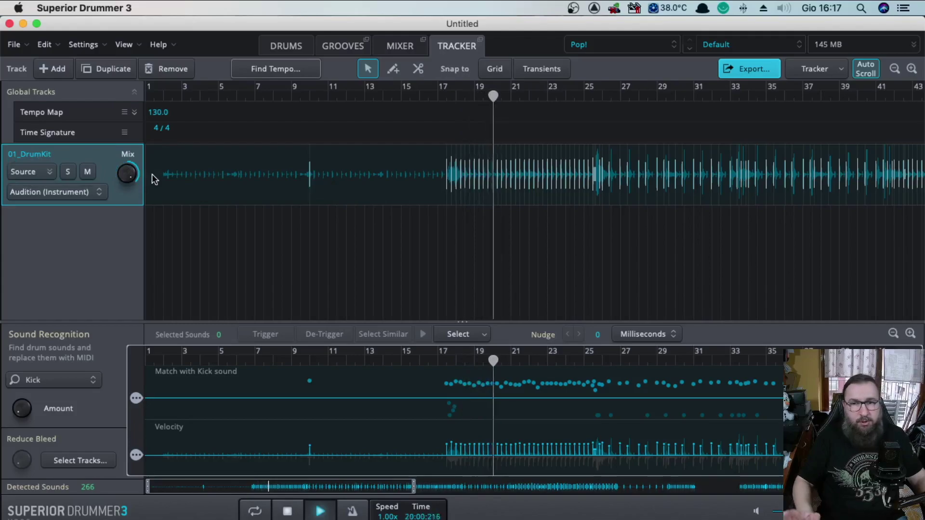
double_click(128, 174)
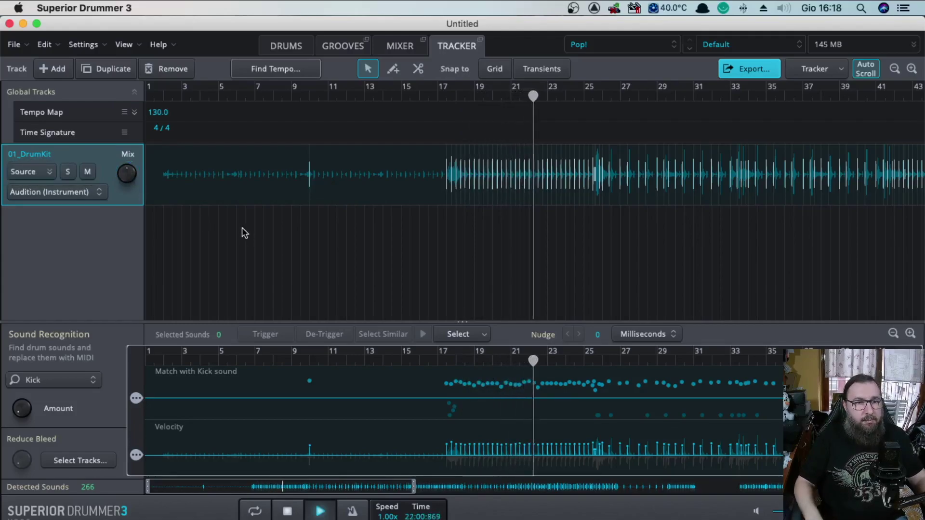
- Audition the detected kick hits around bar 41 and from bar 36, with the hit just after bar 38 selected
click(879, 94)
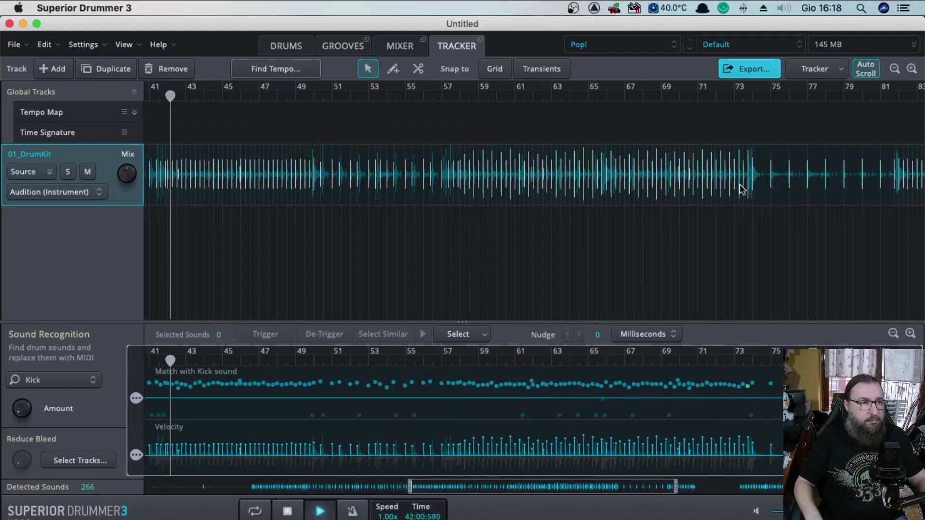
key(space)
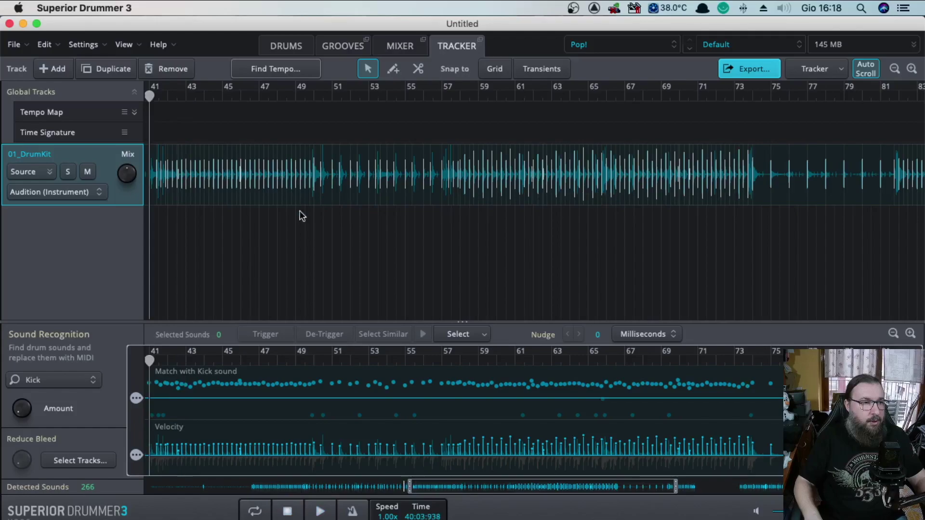
click(910, 335)
click(910, 334)
click(910, 334)
click(909, 334)
scroll(429, 193, left, 1)
scroll(429, 193, left, 3)
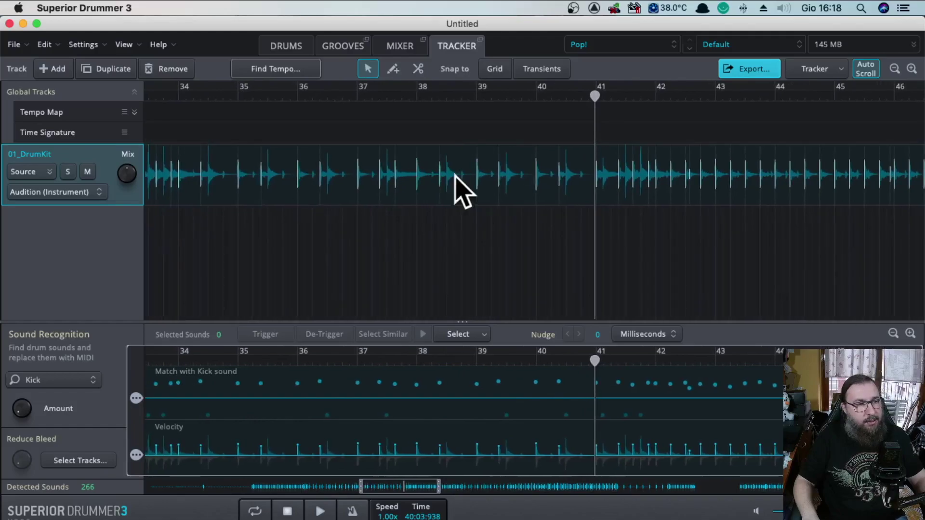
click(439, 176)
click(322, 97)
key(space)
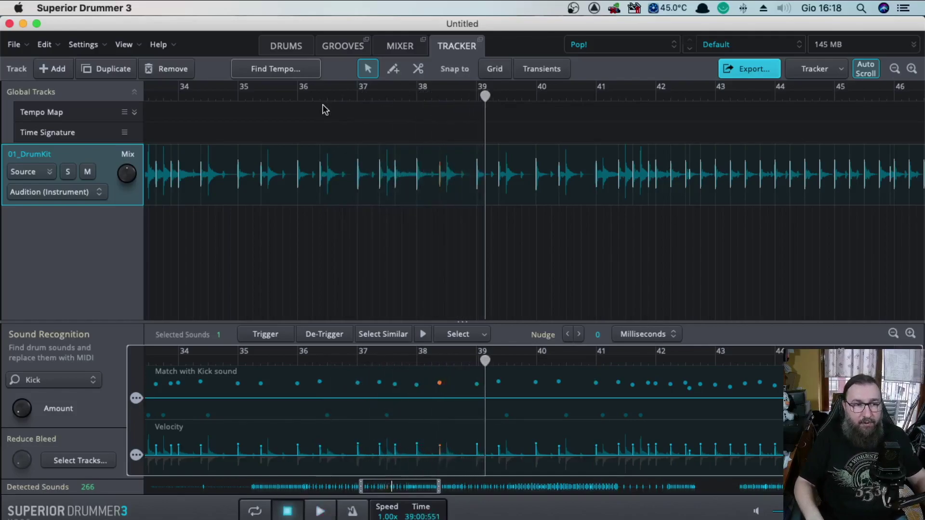
key(space)
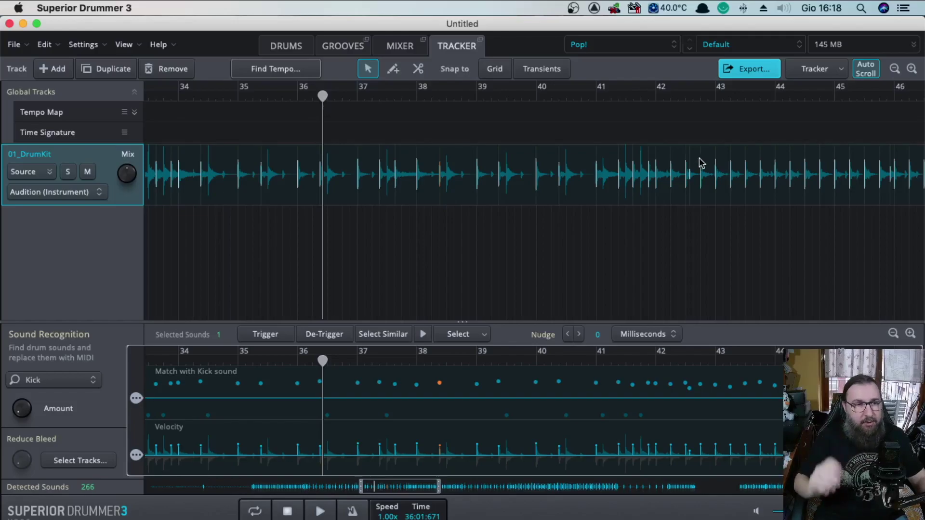
- Check the weak kick hit between bars 42 and 43 by selecting it and replaying from before bar 42, including with the Mix turned down
click(643, 96)
key(space)
key(space)
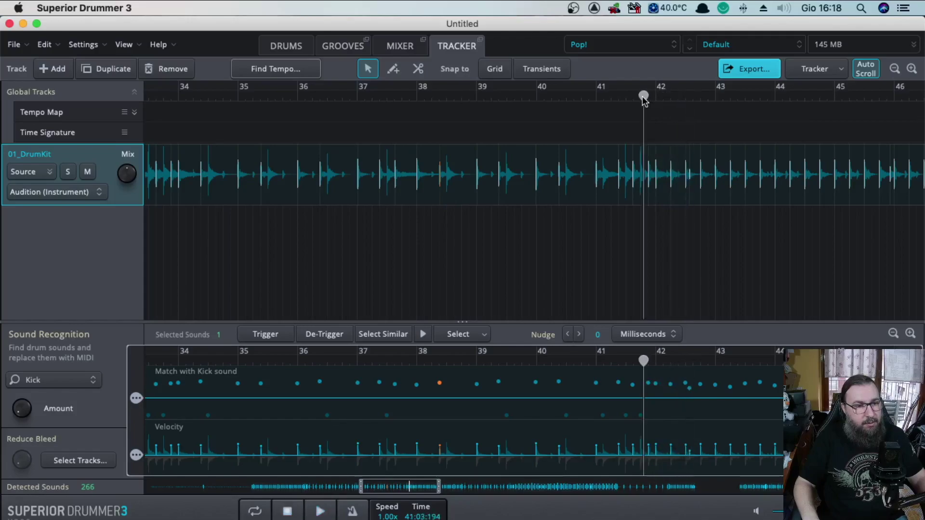
click(690, 389)
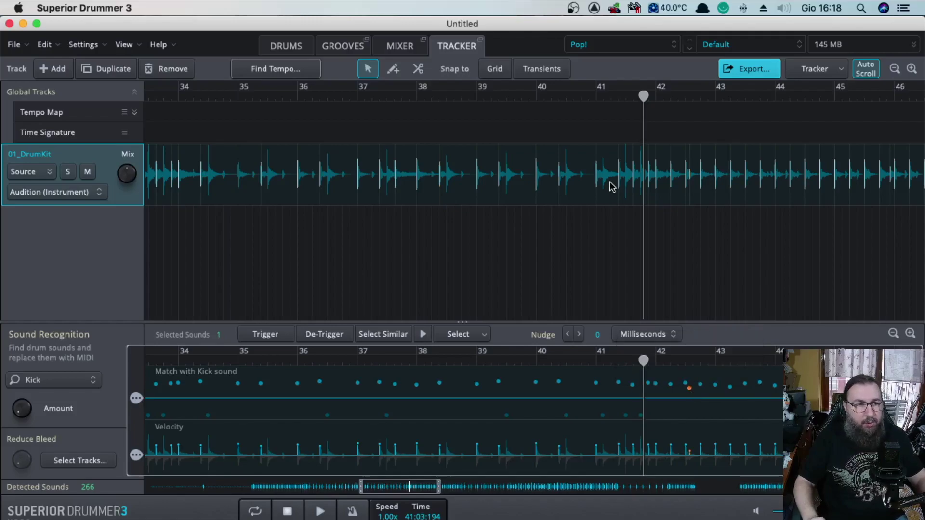
key(space)
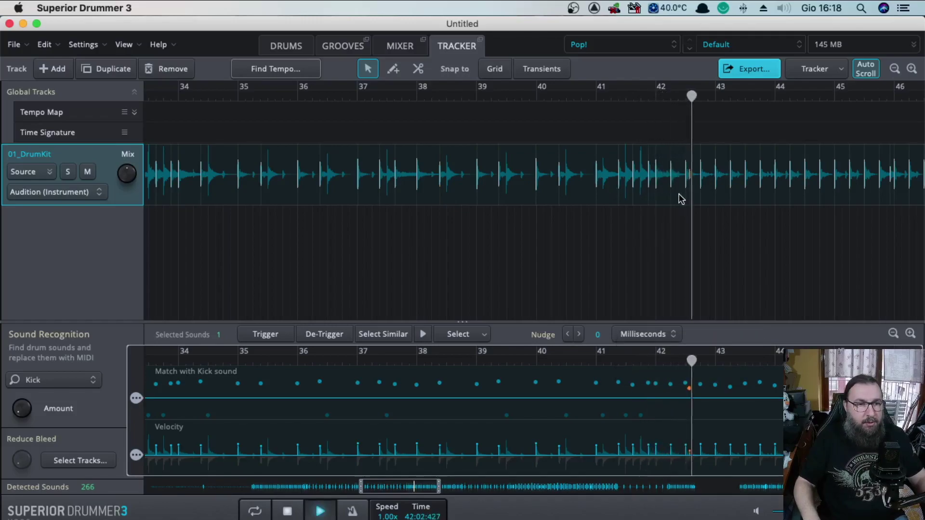
key(space)
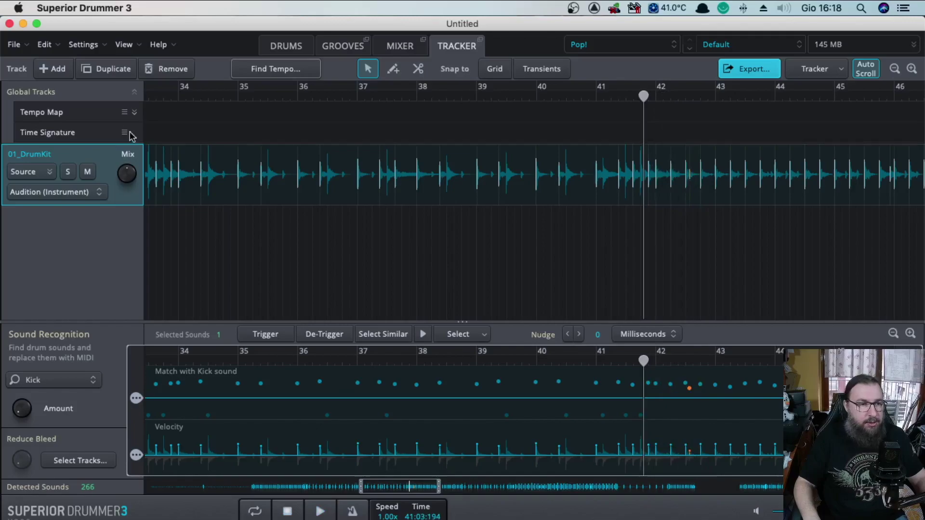
key(space)
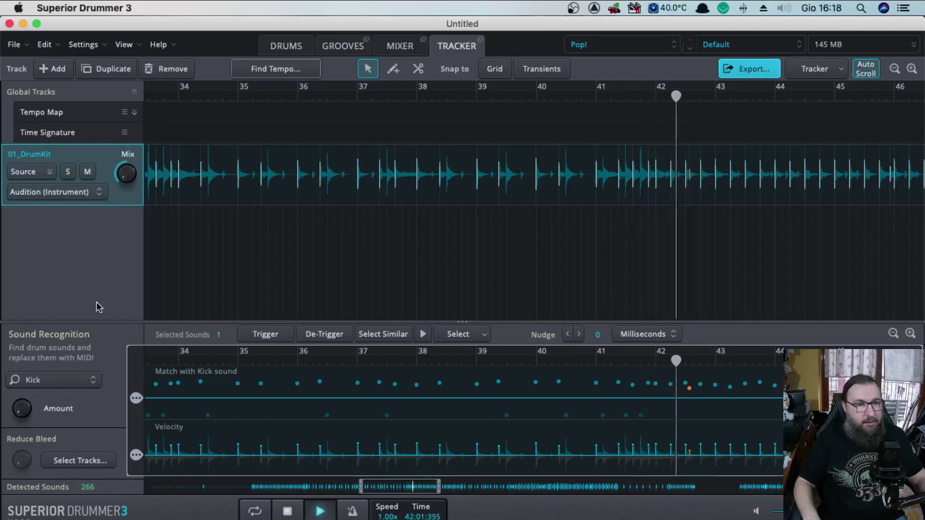
key(space)
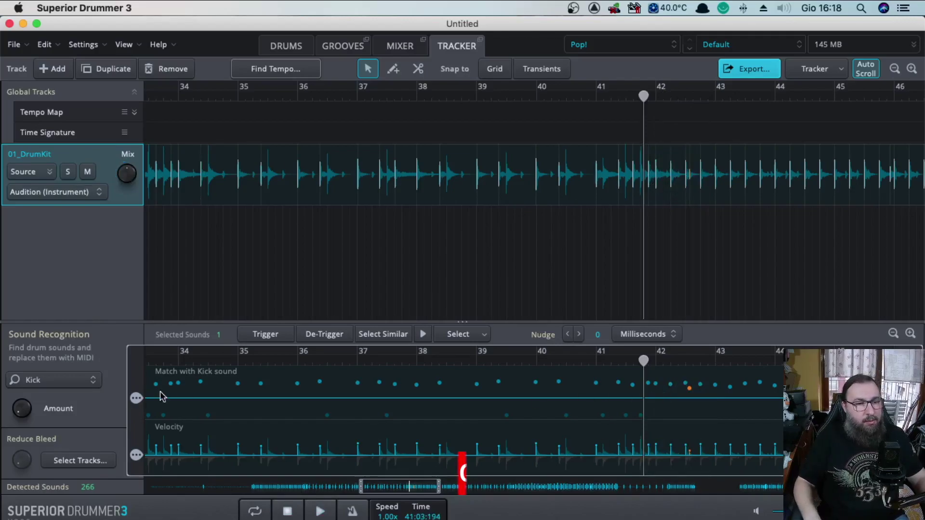
- Raise the kick detection's Velocity threshold to 100 and replay the passage from just before bar 42
mouse_move(137, 456)
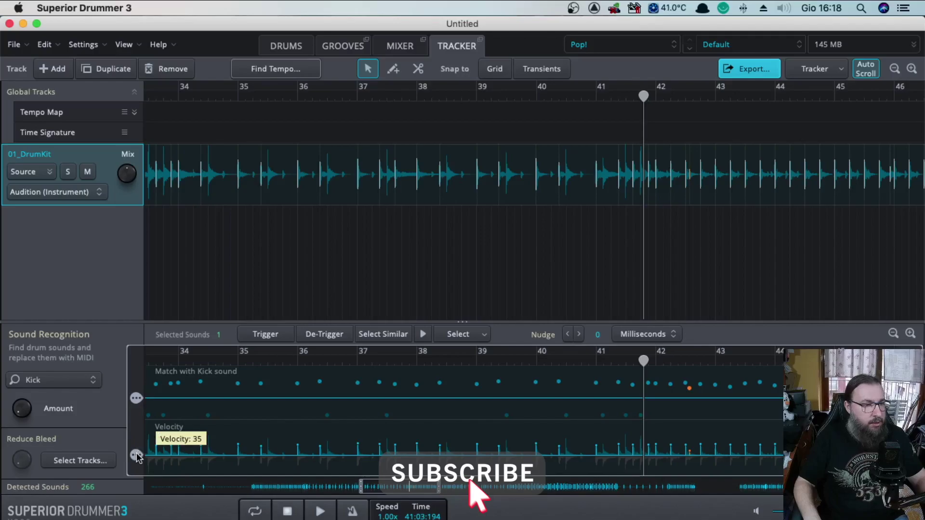
drag(138, 456, 137, 452)
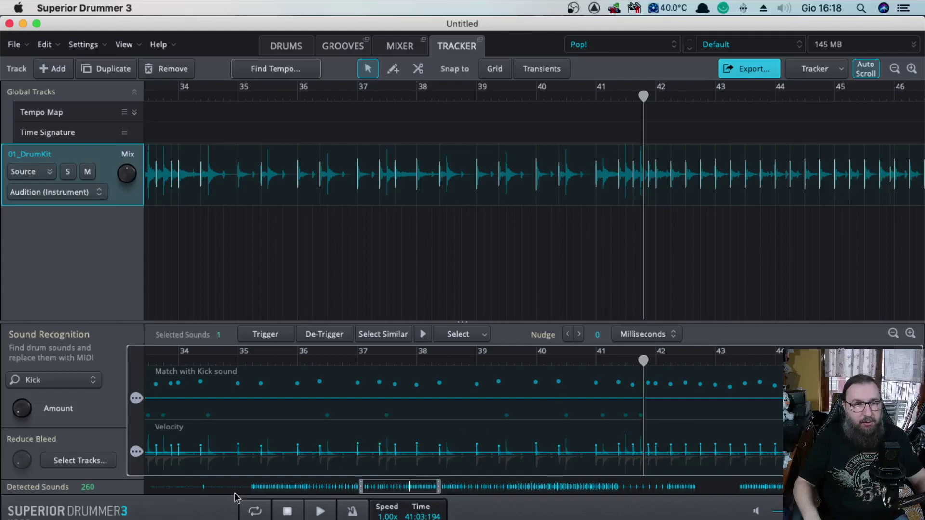
mouse_move(138, 453)
drag(138, 453, 137, 448)
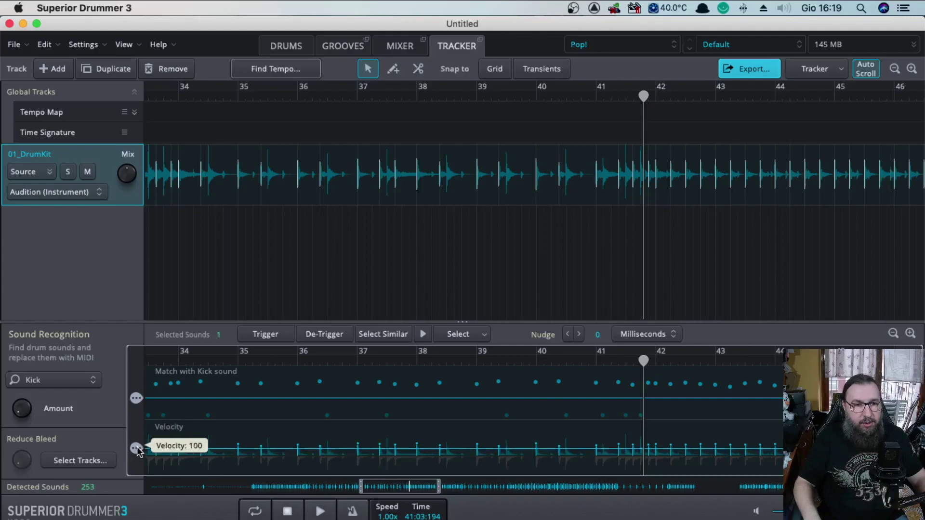
key(space)
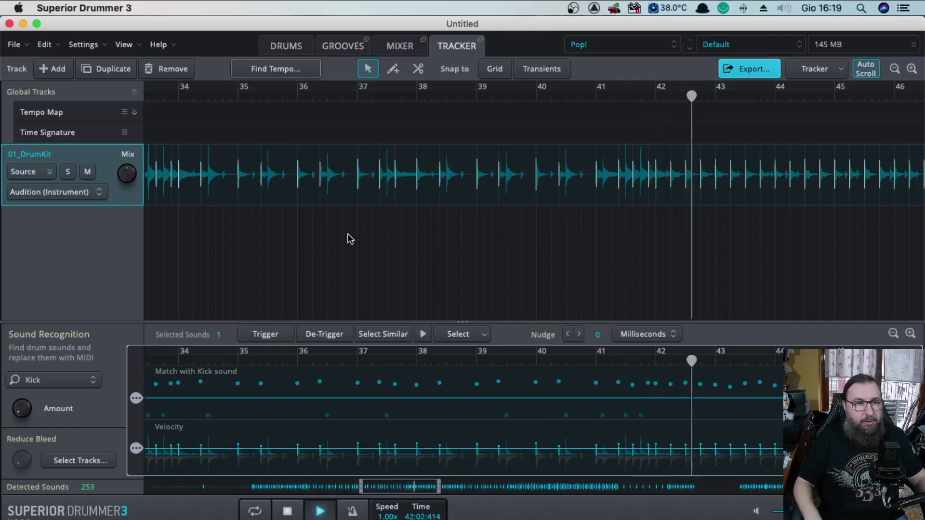
key(space)
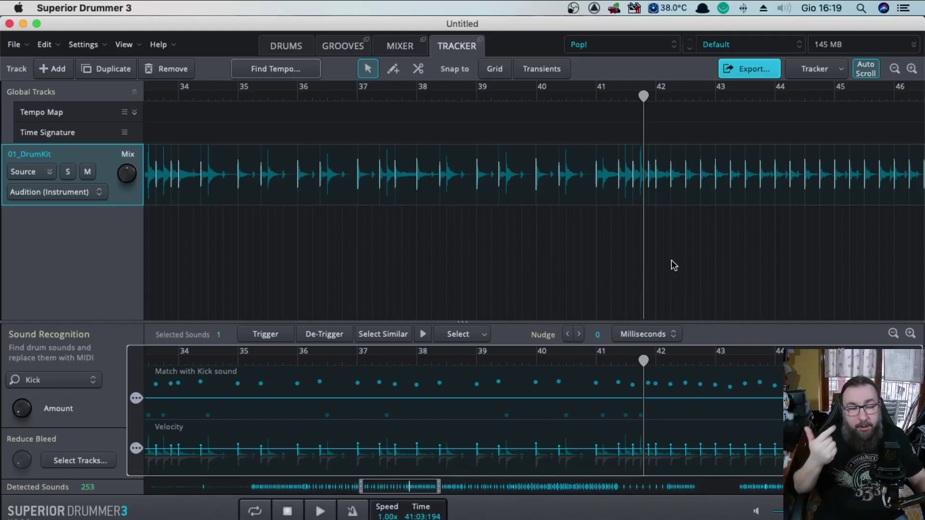
- Audition the kick detection from bars 46 and 56, compare it with the Mix turned up, and stop playback
click(892, 334)
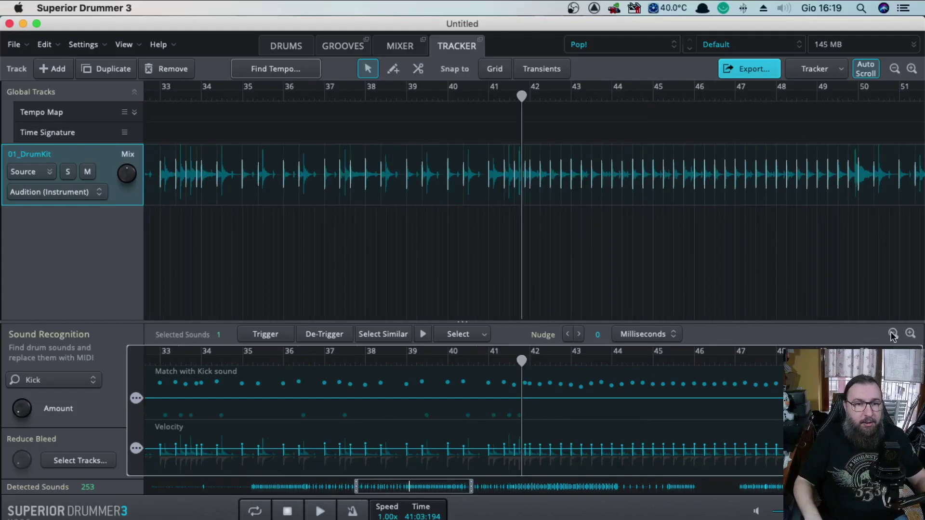
click(695, 97)
key(space)
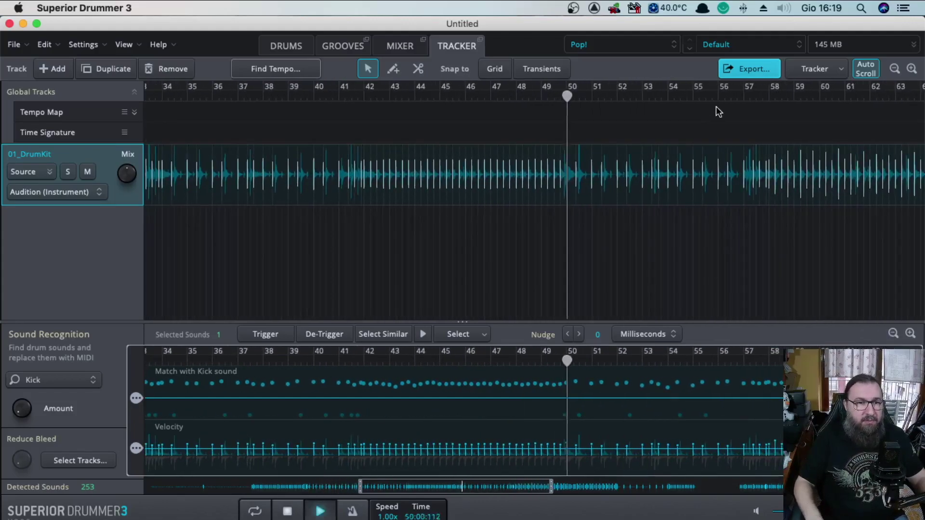
click(735, 94)
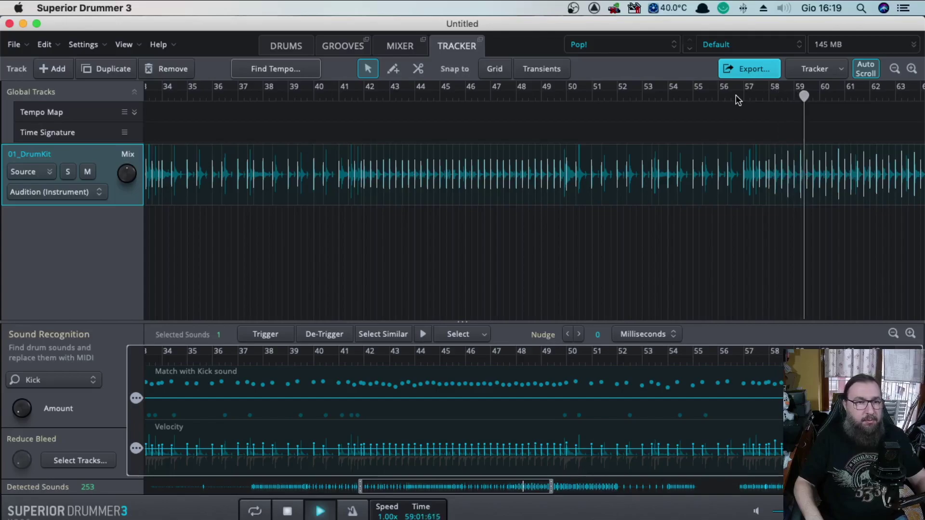
click(735, 95)
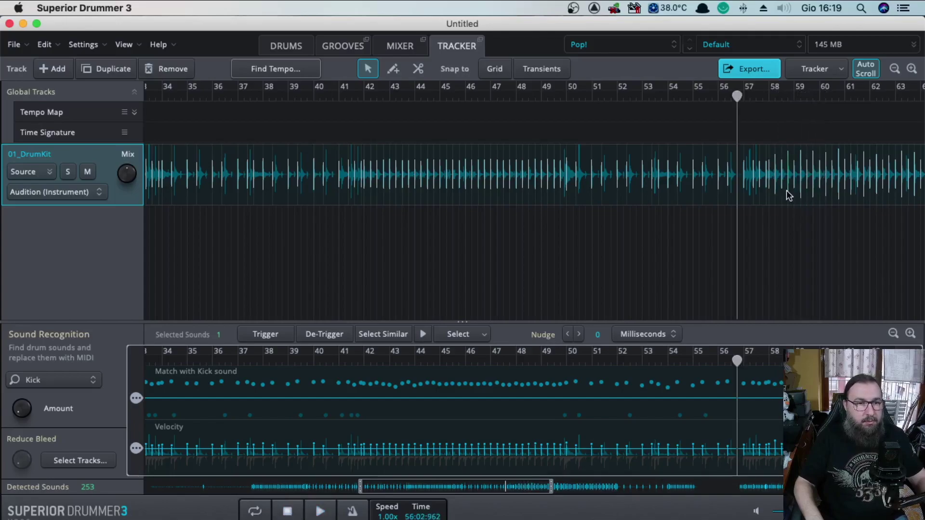
drag(126, 174, 146, 2)
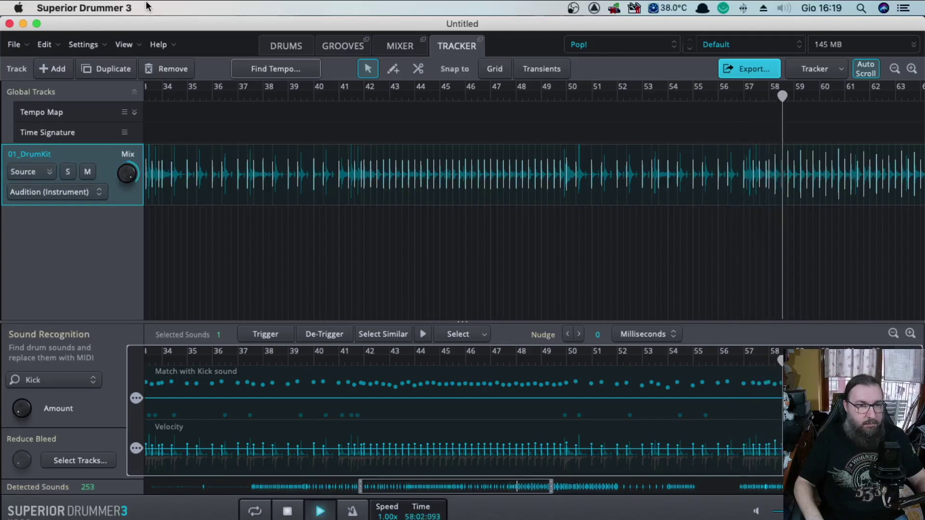
key(space)
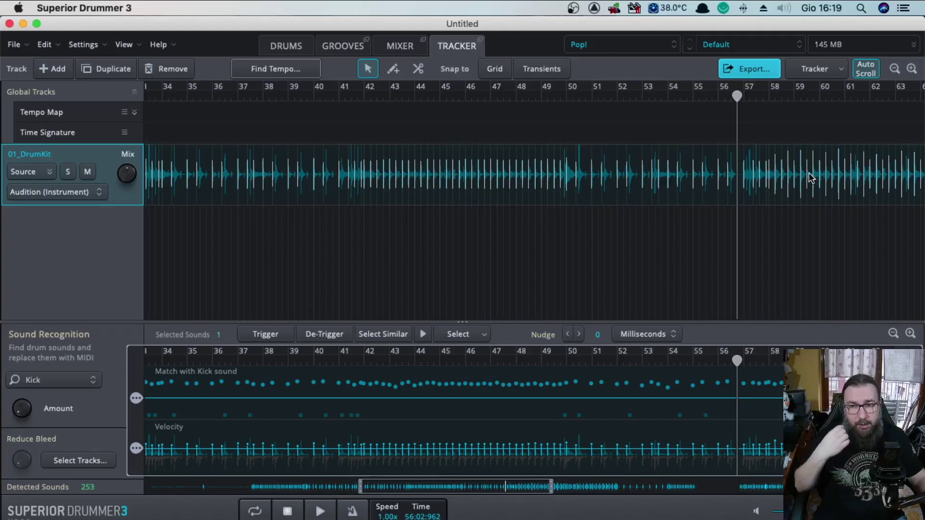
- Look over the detected kick hits along the rest of the song and duplicate the 01_DrumKit track
scroll(381, 181, right, 15)
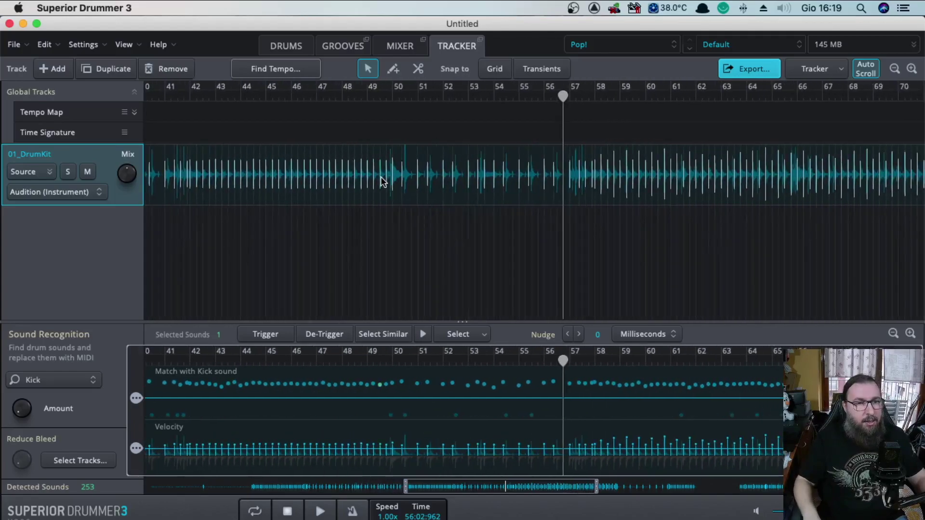
scroll(381, 181, right, 4)
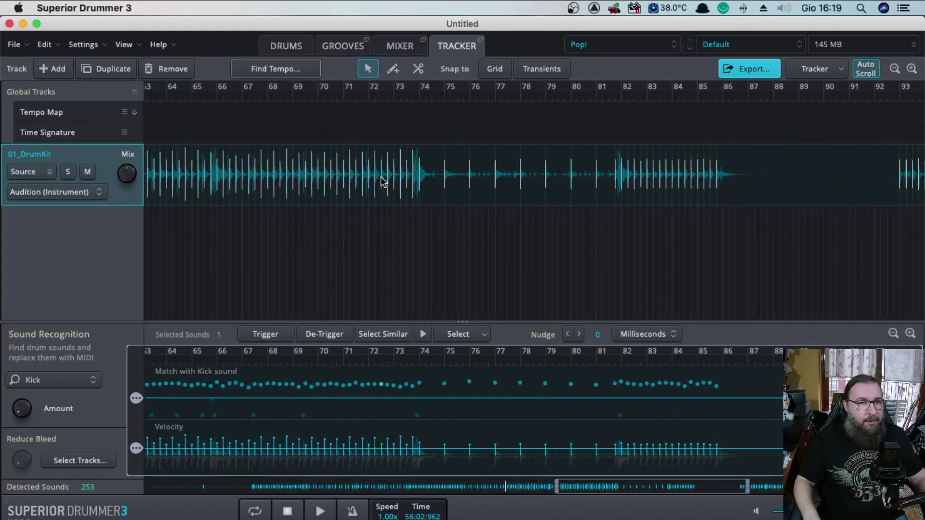
scroll(381, 181, right, 6)
scroll(380, 181, left, 20)
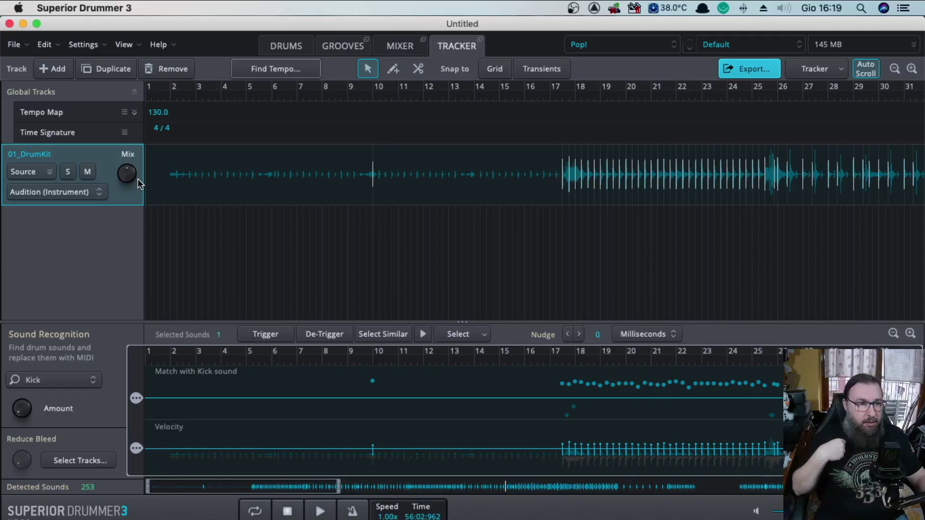
right_click(92, 153)
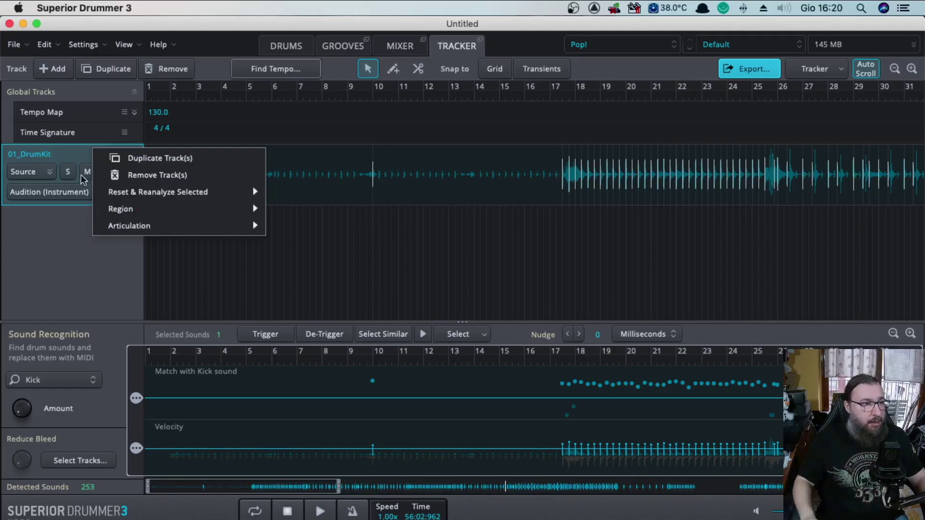
click(49, 233)
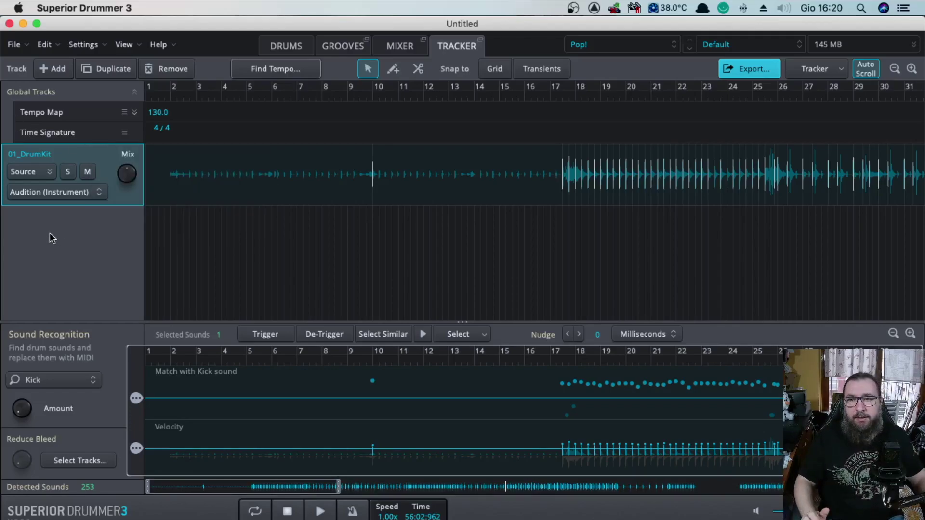
right_click(68, 150)
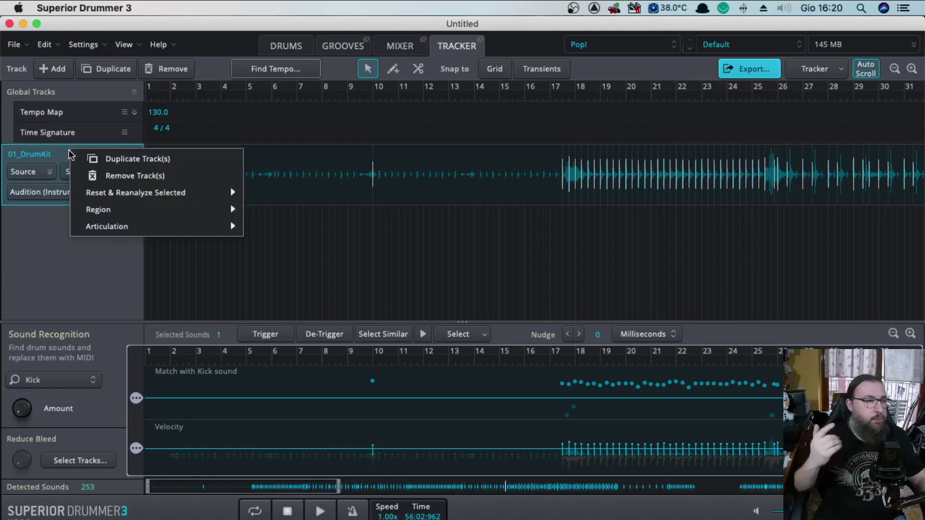
click(85, 155)
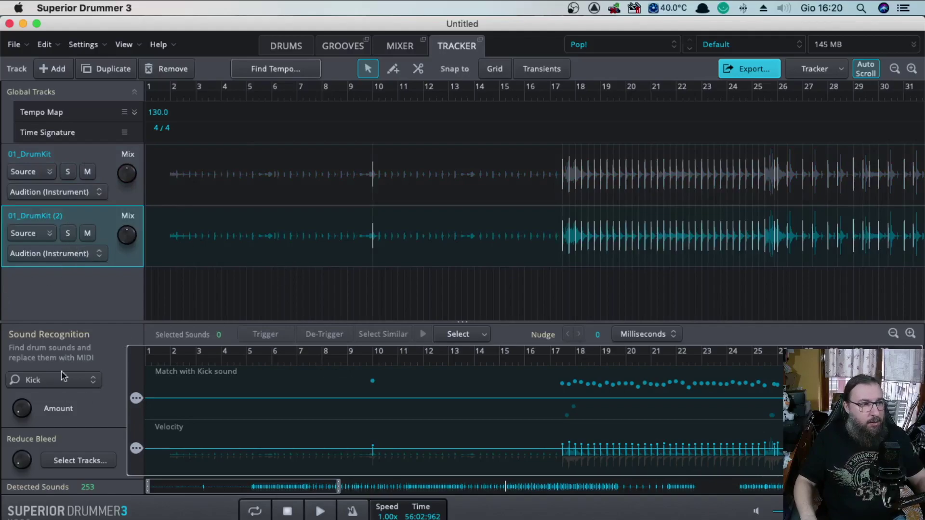
- Set the duplicated track's sound recognition to find Snare, compare the Sidestick, Left and Right replacement sounds, and settle on Right
click(71, 379)
click(57, 155)
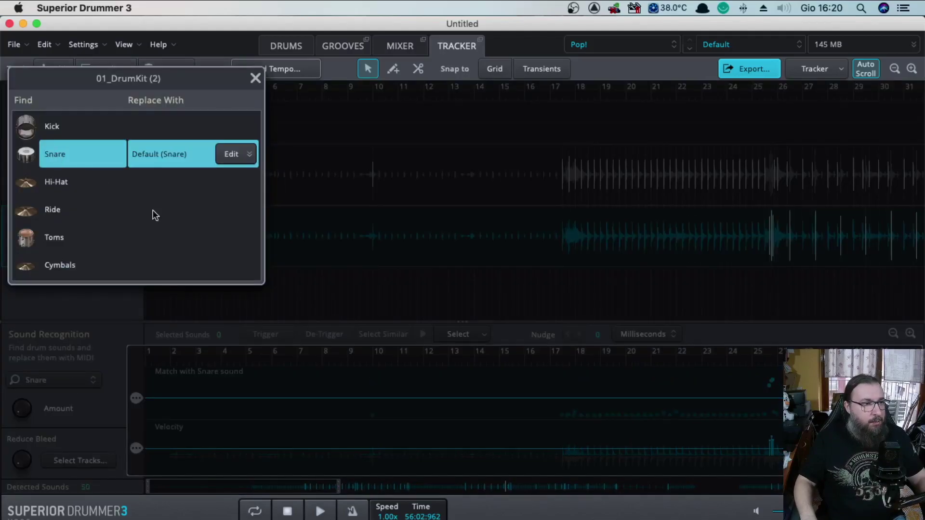
click(231, 154)
click(299, 270)
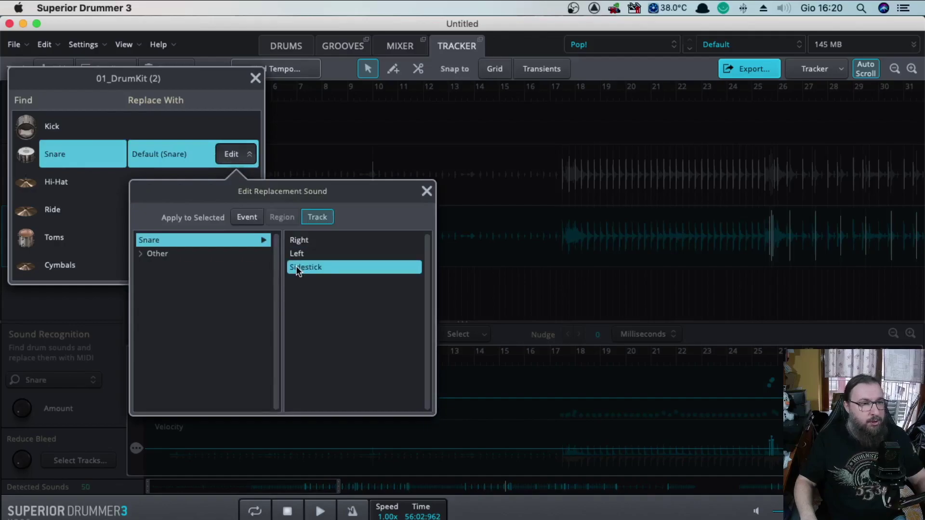
click(298, 255)
click(297, 240)
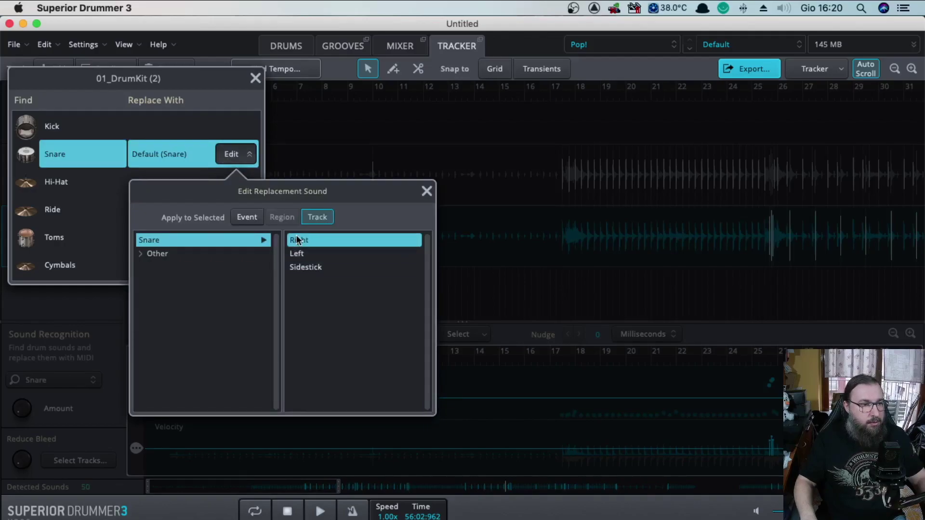
click(299, 254)
click(298, 240)
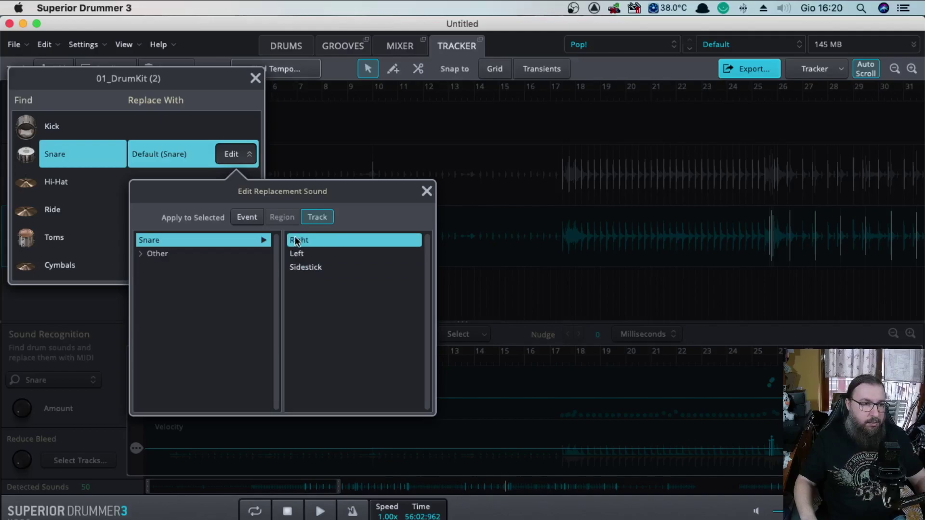
click(425, 191)
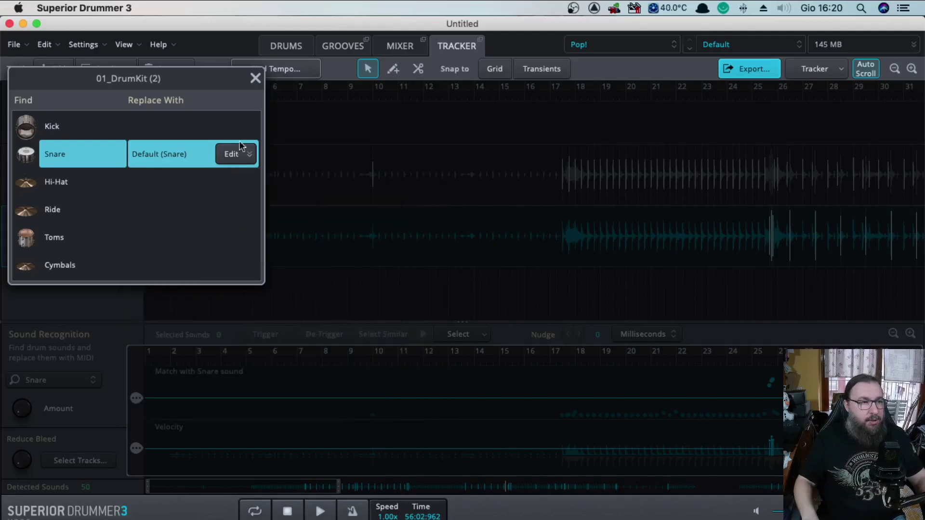
click(255, 80)
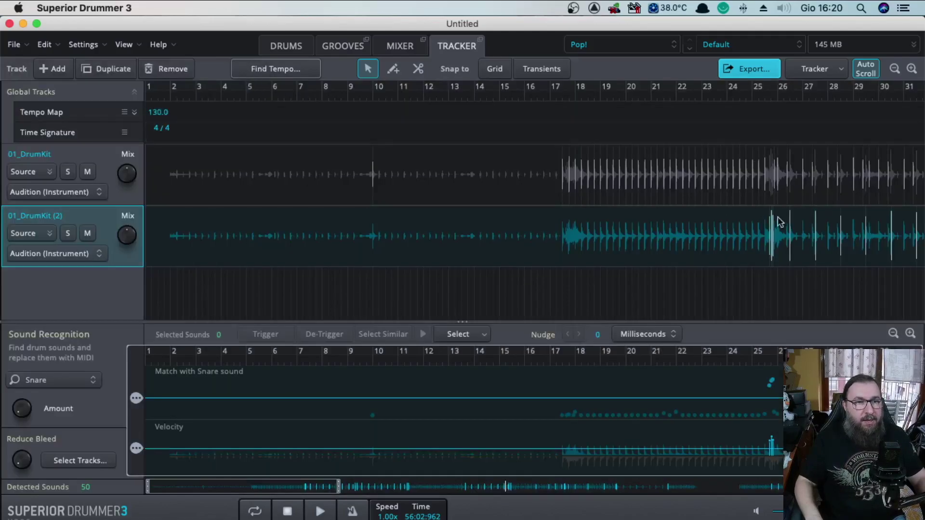
- Look over the detected snare hits along the duplicated track and audition them from bar 25
scroll(789, 245, right, 15)
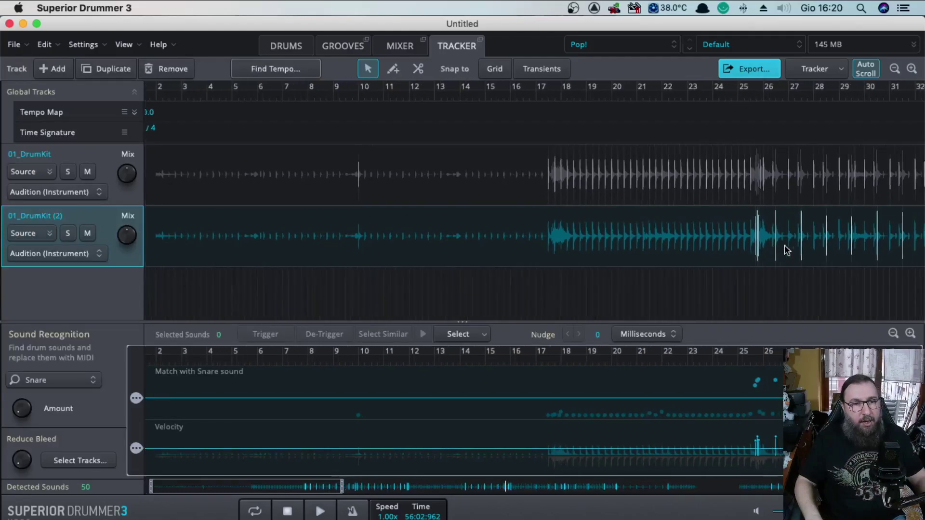
scroll(786, 249, right, 20)
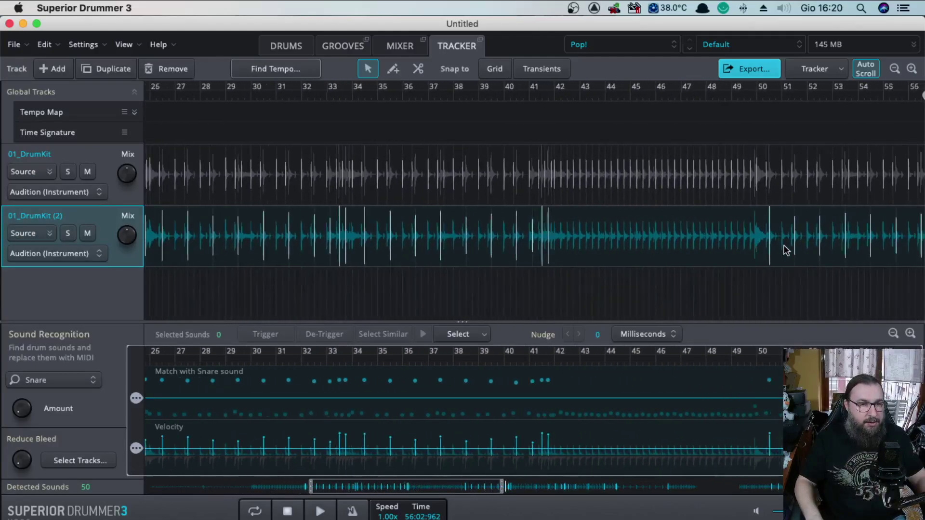
scroll(786, 250, left, 20)
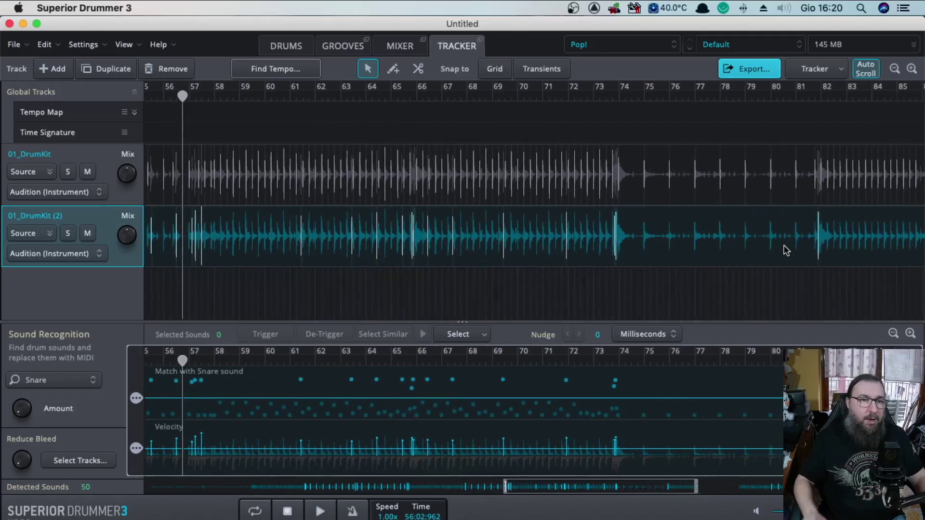
scroll(786, 249, left, 5)
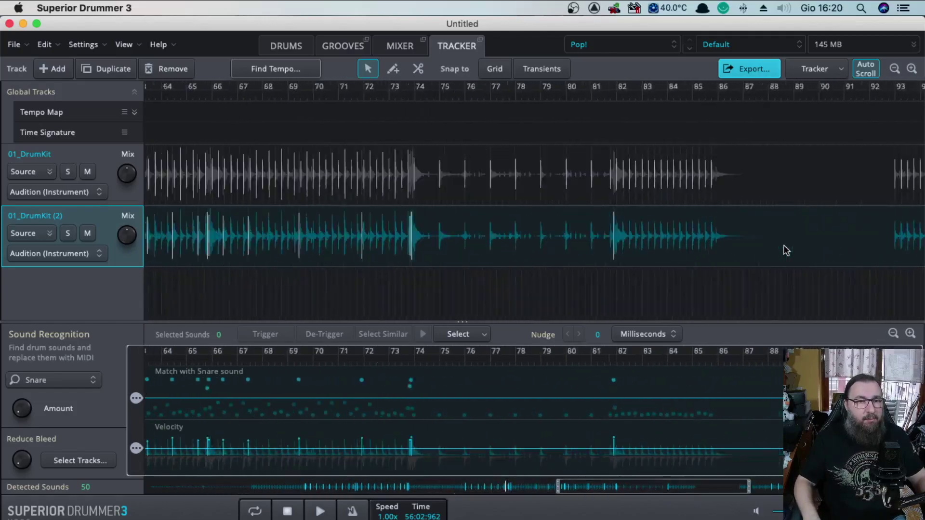
click(757, 100)
key(space)
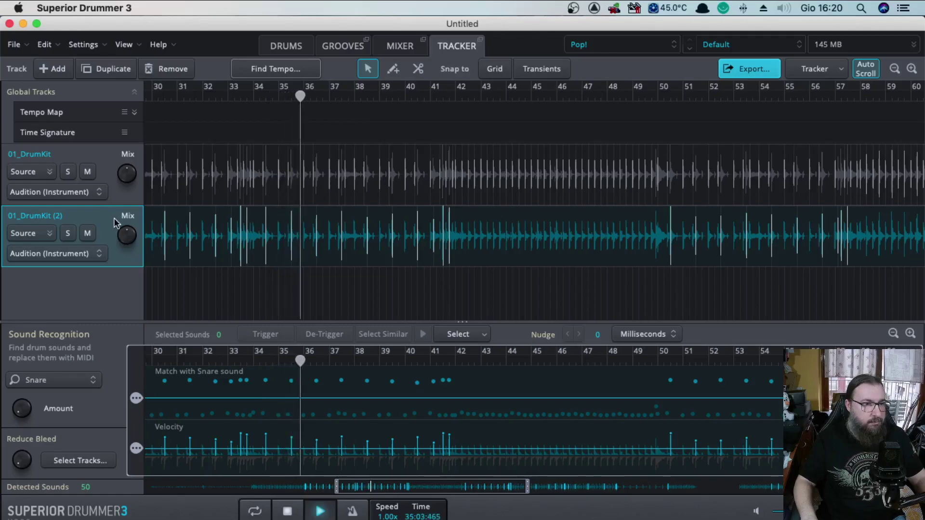
key(space)
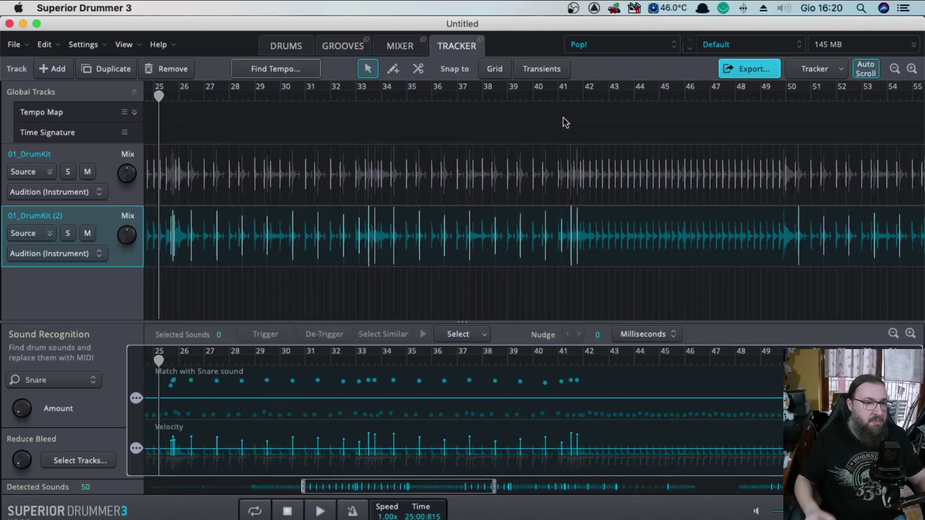
- Audition the snare detection from around bar 41, just before bar 50 and just before bar 57, and stop playback
click(566, 92)
key(space)
key(space)
click(782, 95)
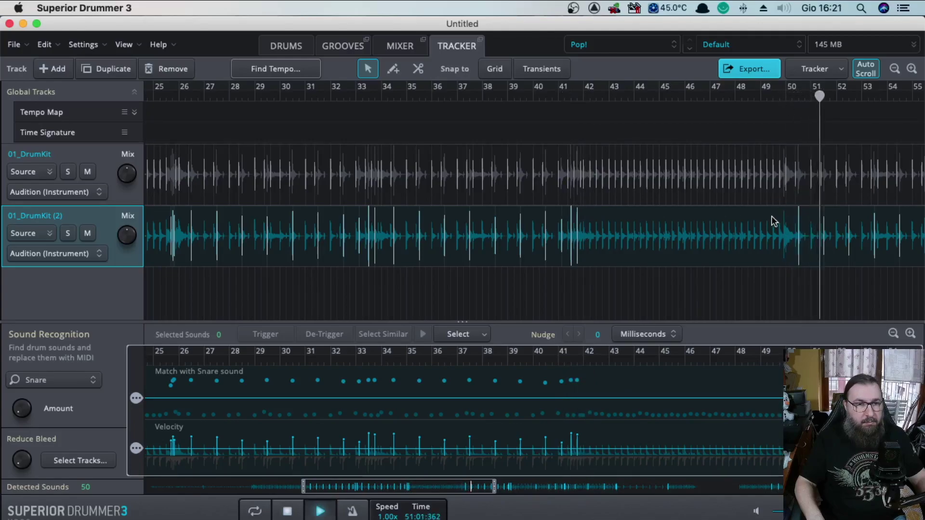
key(space)
key(space)
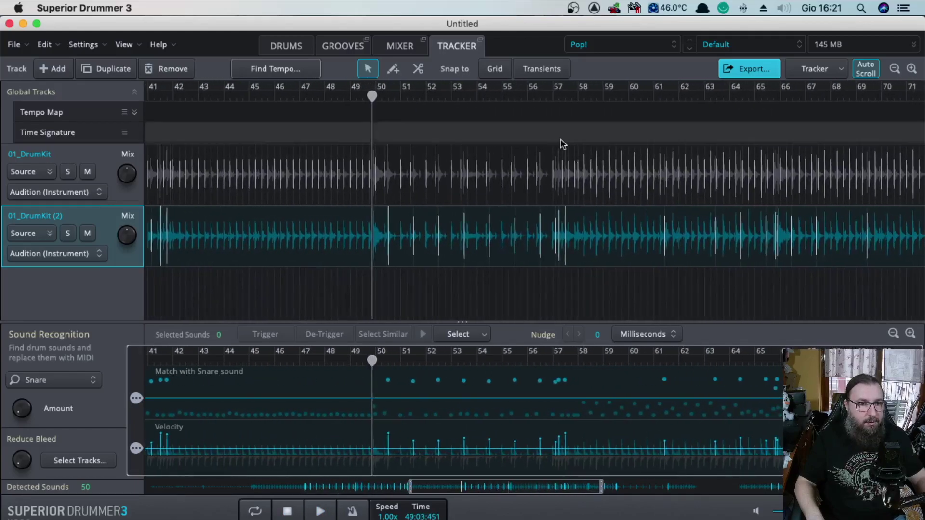
click(551, 96)
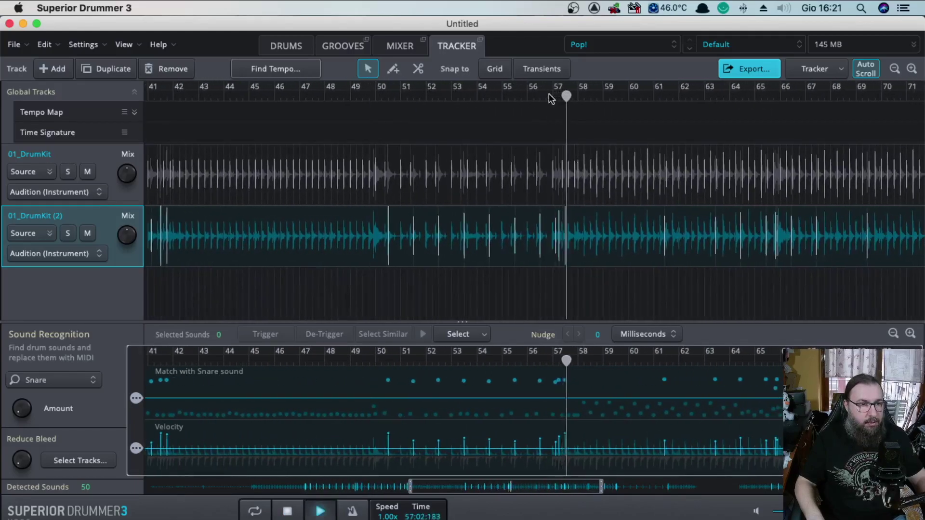
key(space)
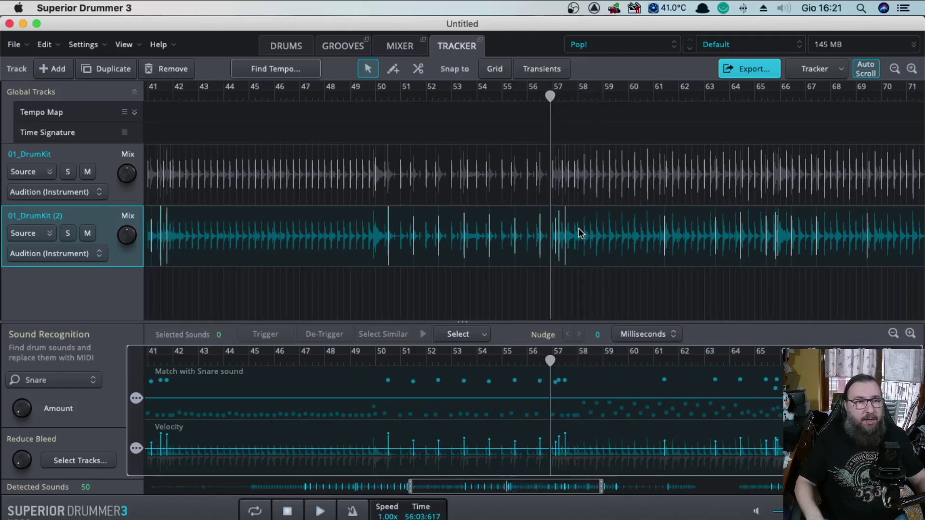
- Lower the required snare sound match to 18% and replay the passage from just before bar 57
scroll(539, 408, right, 5)
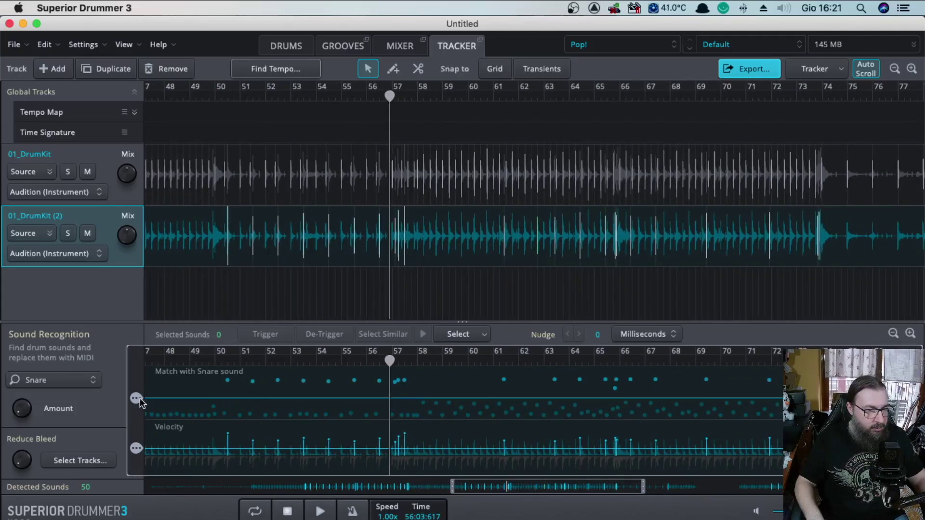
mouse_move(139, 403)
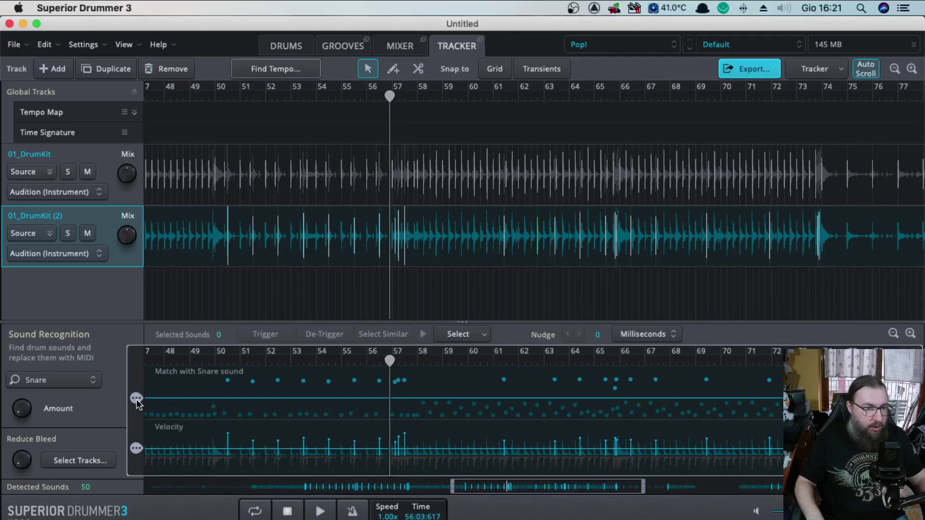
drag(139, 402, 142, 412)
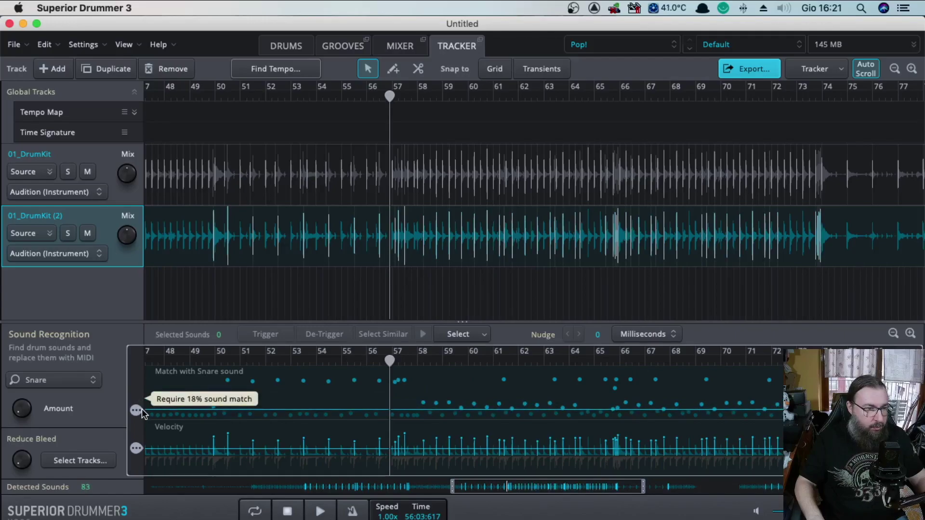
key(space)
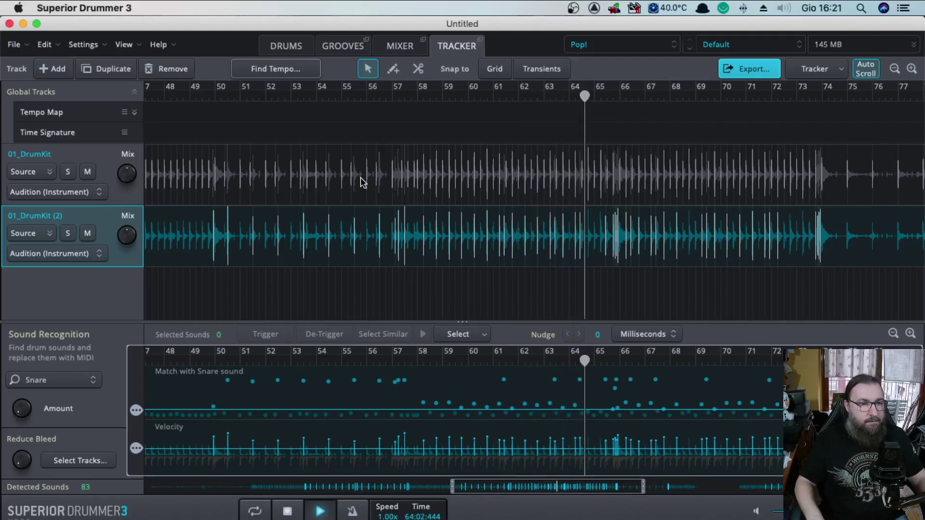
key(space)
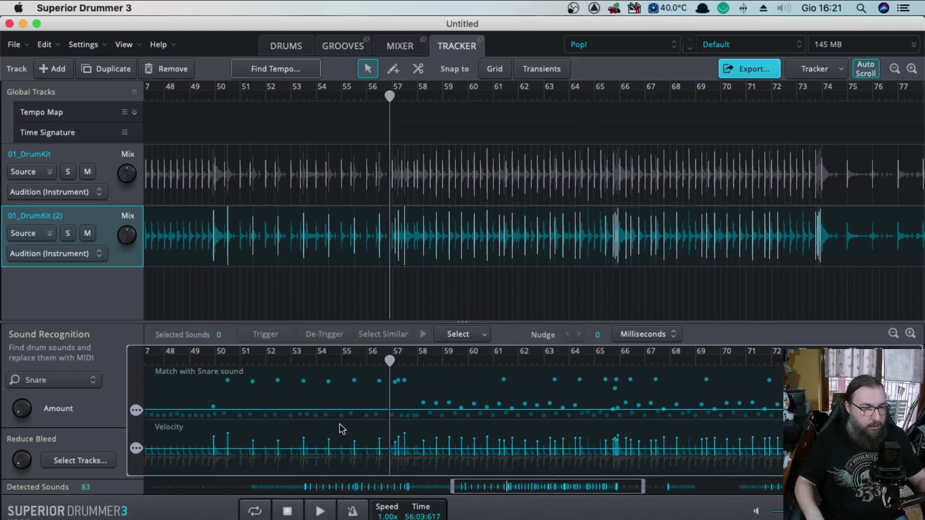
- Lower the snare match threshold slightly further and audition the passage up to around bar 69
drag(138, 413, 135, 413)
key(space)
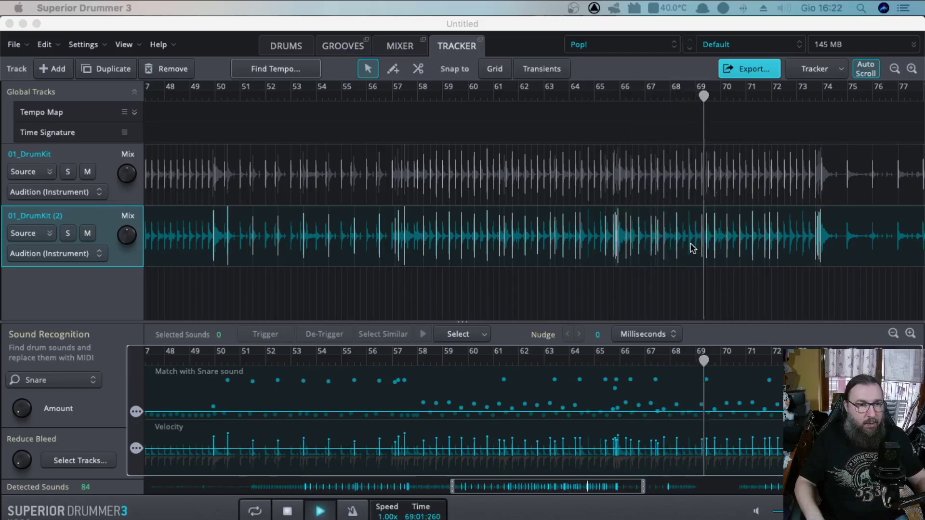
click(682, 271)
key(space)
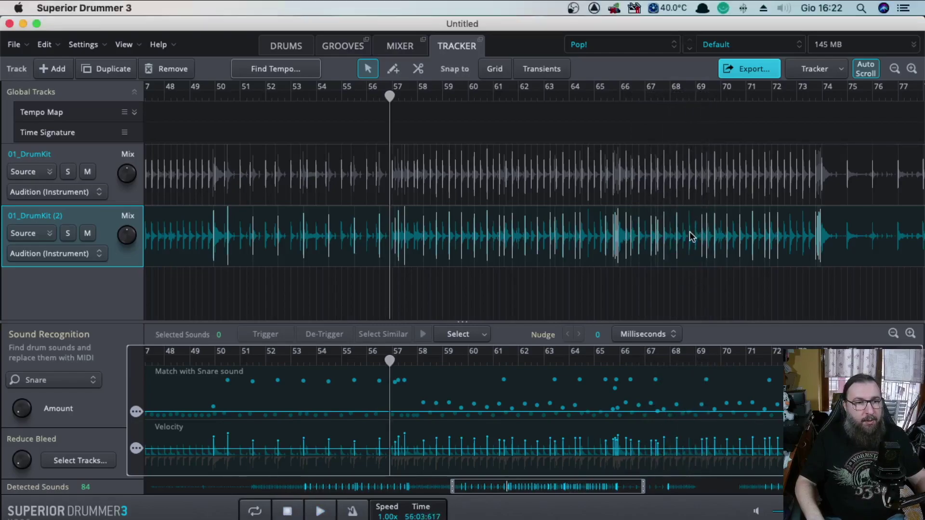
- Inspect the snare hits between bars 61 and 66 up close and play the passage from the middle of bar 63
scroll(689, 232, right, 8)
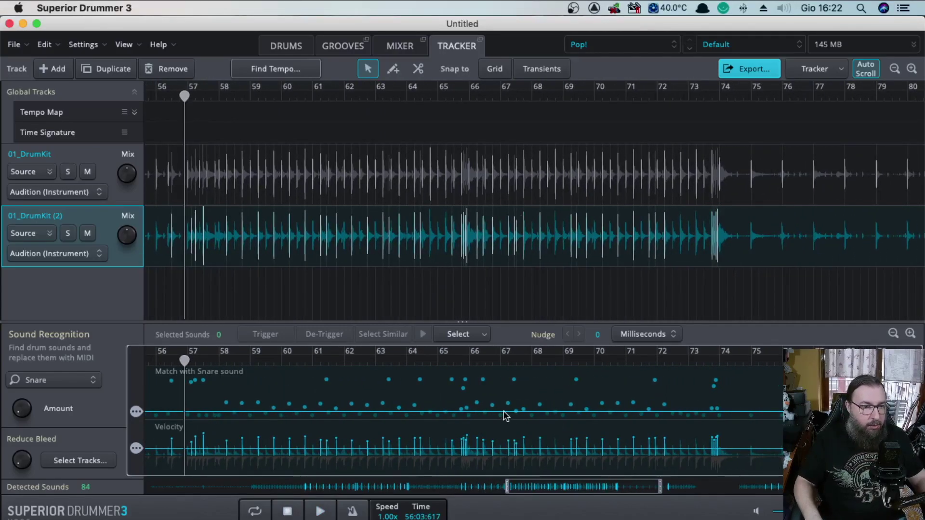
click(910, 333)
scroll(647, 290, right, 2)
scroll(644, 284, right, 5)
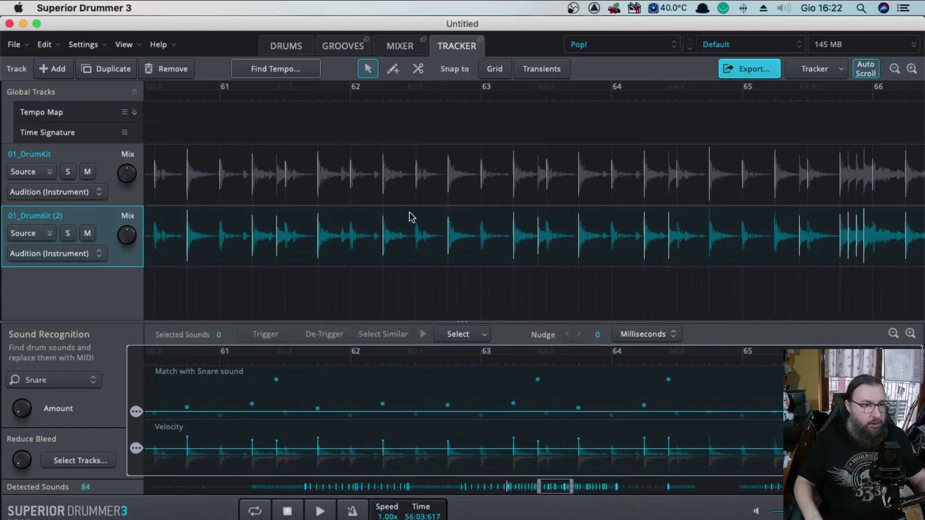
key(space)
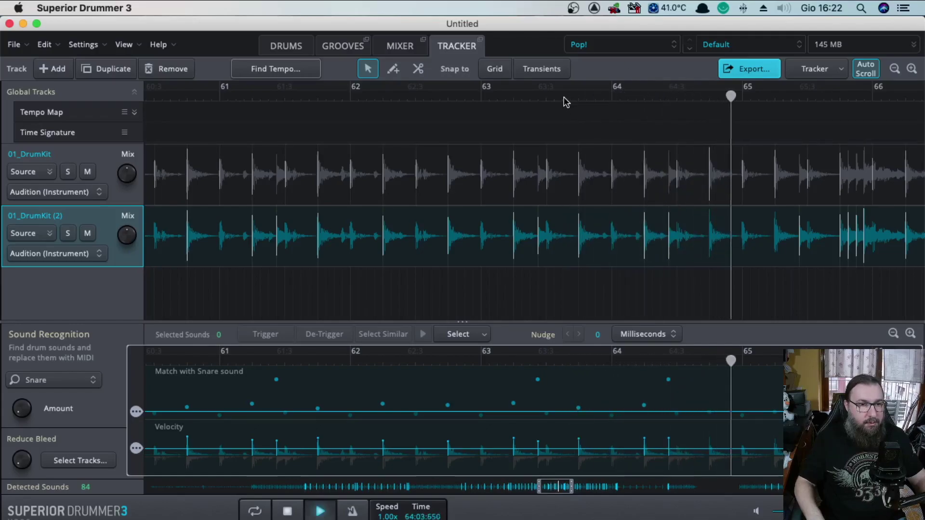
key(space)
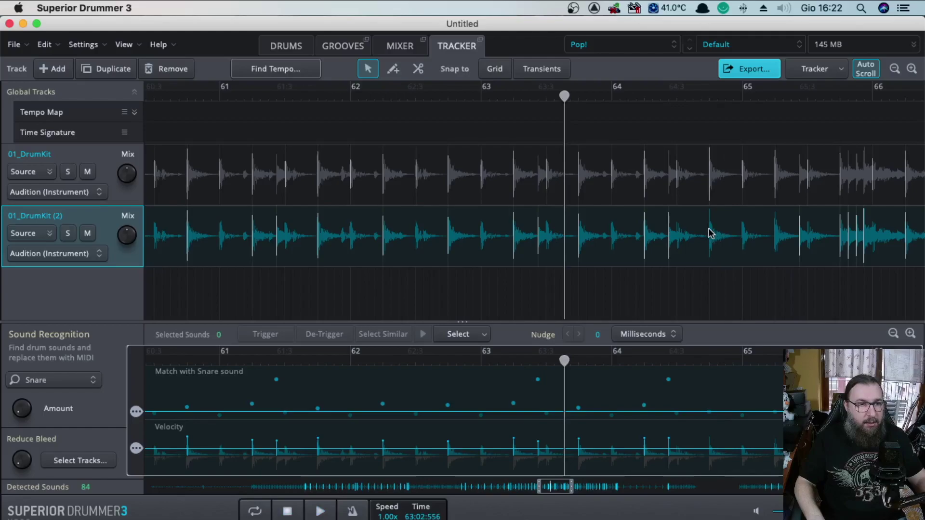
- Delete the kick hit just before bar 65 on 01_DrumKit and add a snare hit there on the duplicated track
click(708, 180)
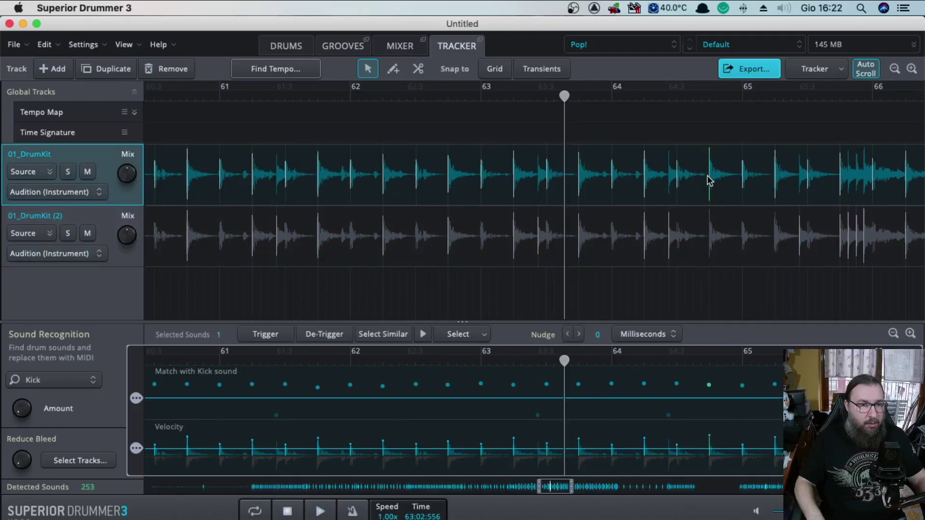
key(Delete)
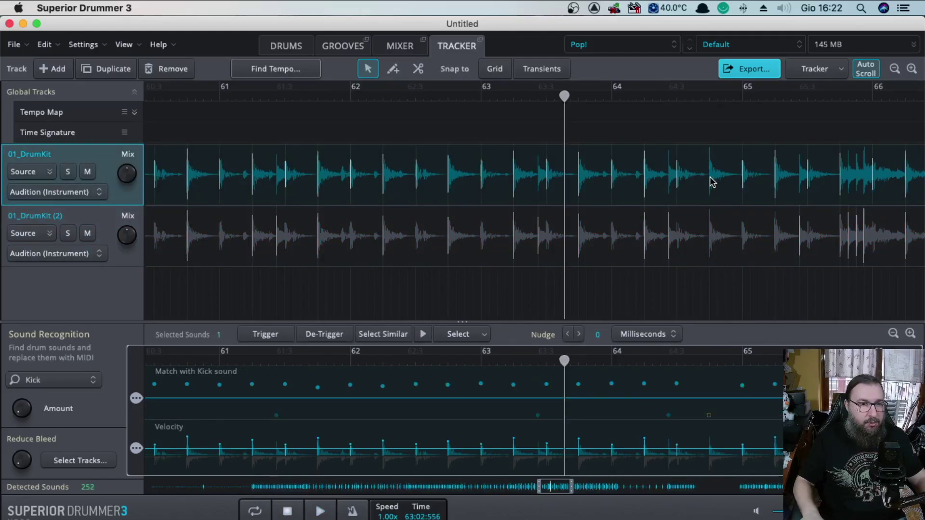
click(393, 69)
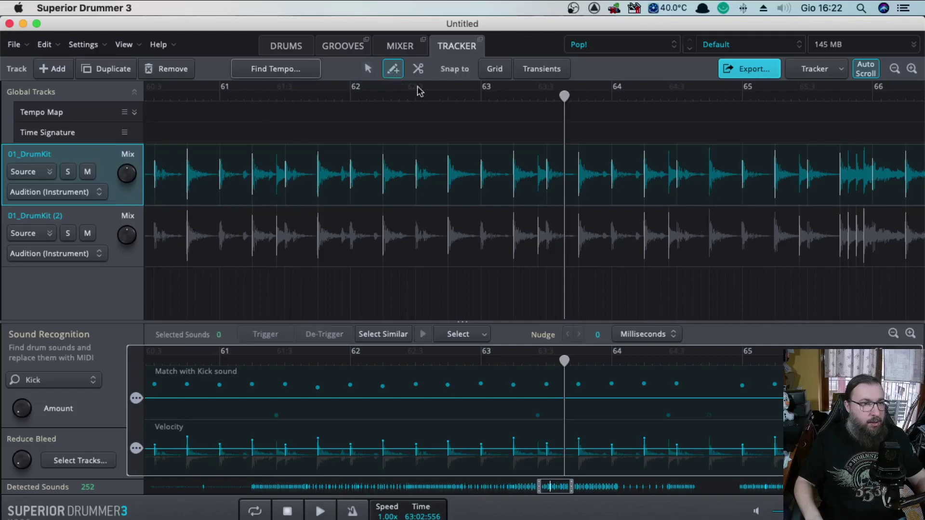
click(710, 247)
- Play the corrected passage from bar 63 and check the snare hits up to bar 74
key(space)
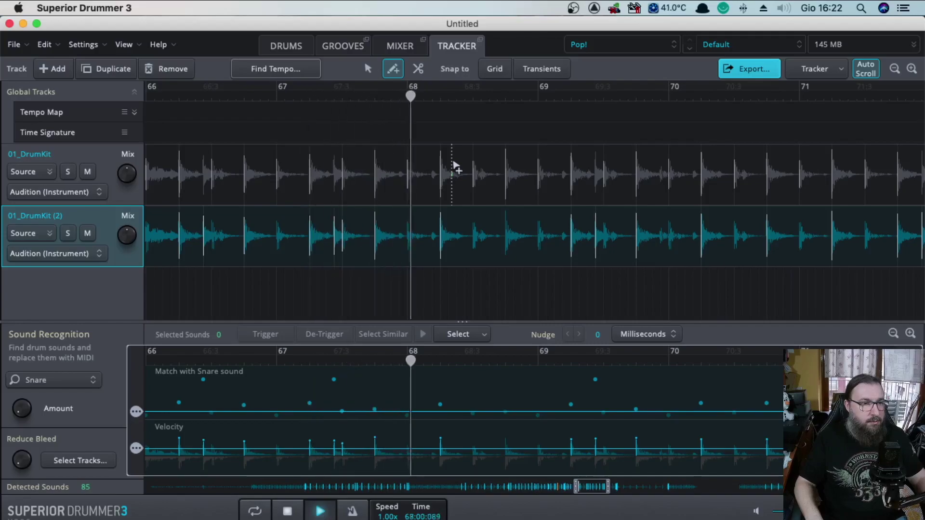
key(space)
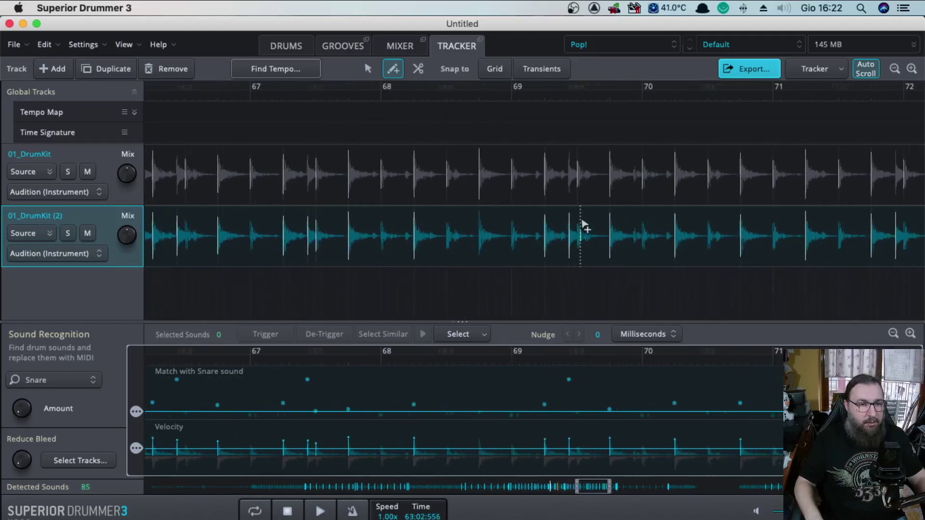
scroll(583, 226, right, 5)
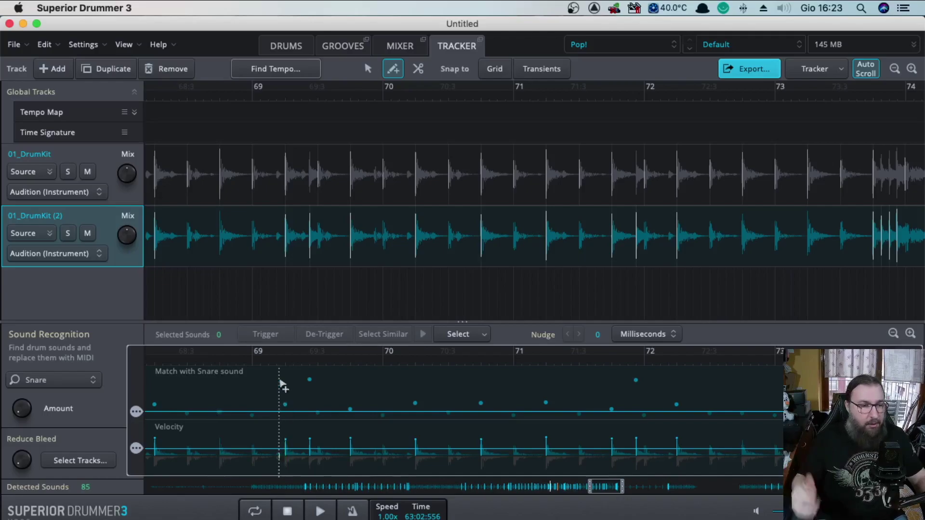
- Switch to Pro Tools, place the playback position at bar 22, and unmute the kick & Snare and Inst 1 tracks
click(304, 510)
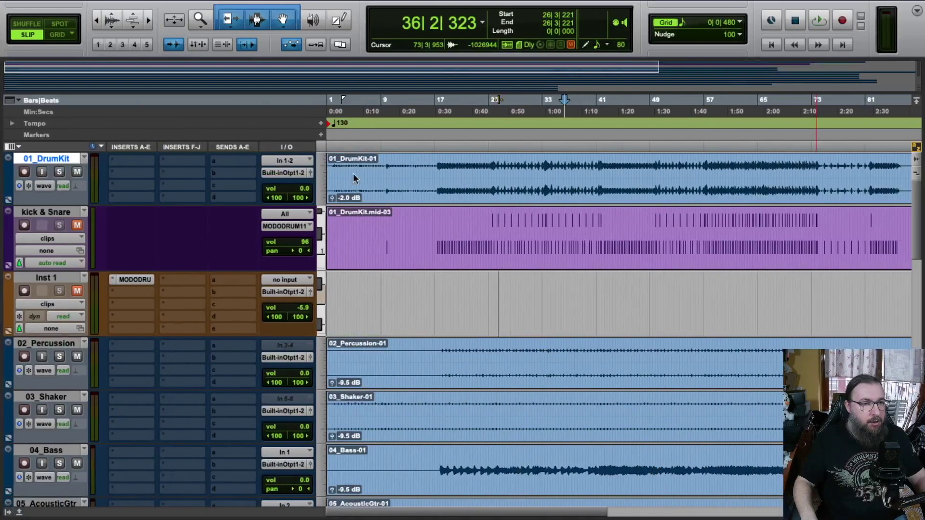
click(470, 112)
click(78, 225)
click(77, 290)
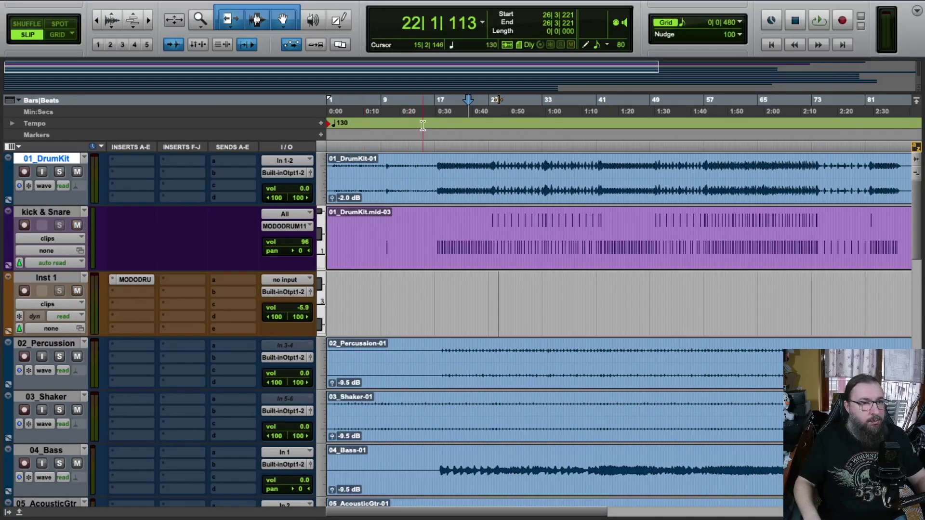
- Solo the 01_DrumKit, kick & Snare and Inst 1 tracks and play them together from bar 22
click(59, 172)
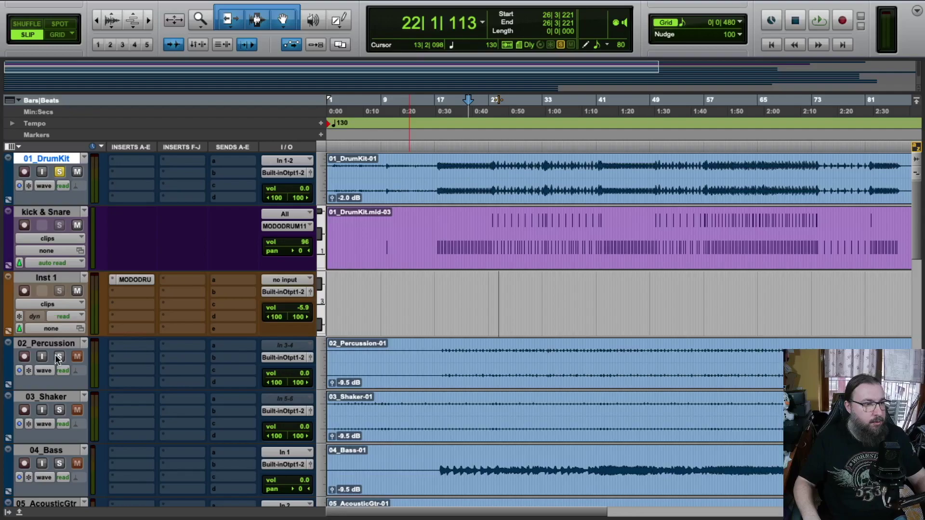
click(59, 225)
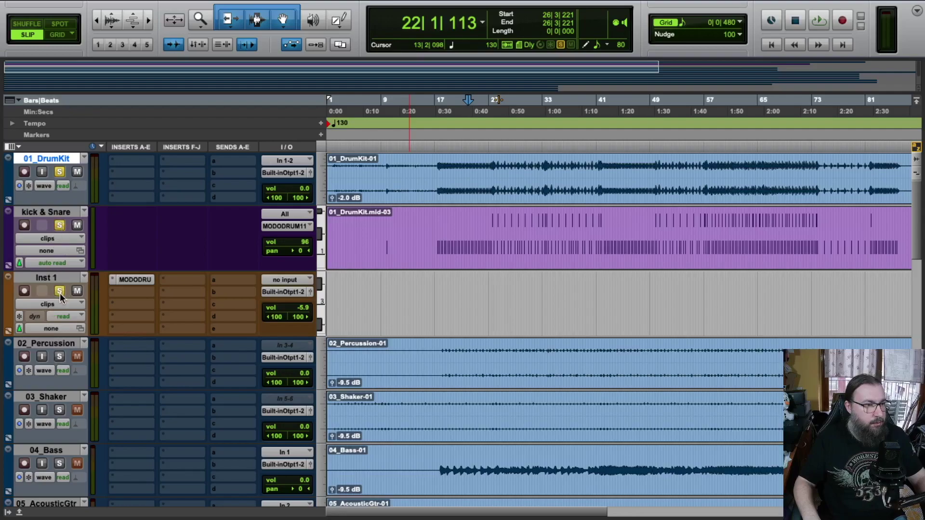
key(space)
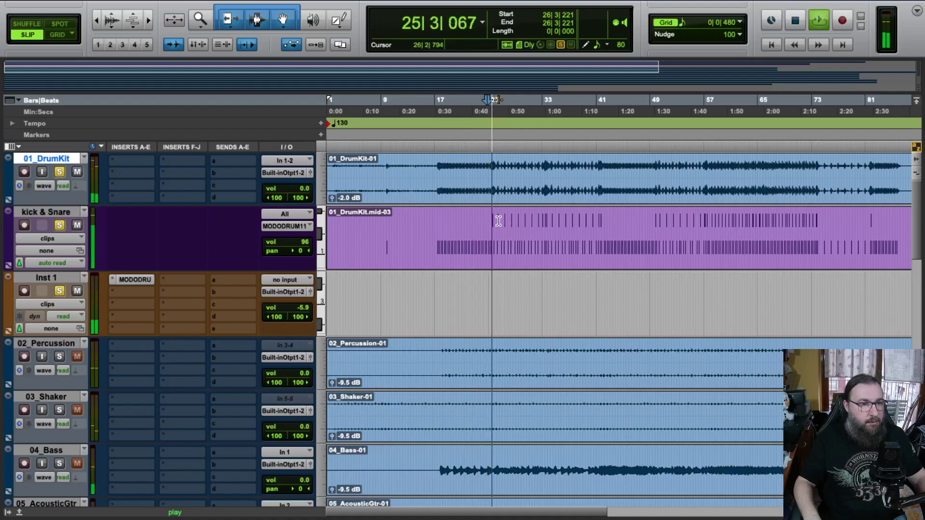
- Continue playback from around bar 56 and select the 01_DrumKit-01 audio clip and the 01_DrumKit.mid-03 MIDI clip
click(700, 111)
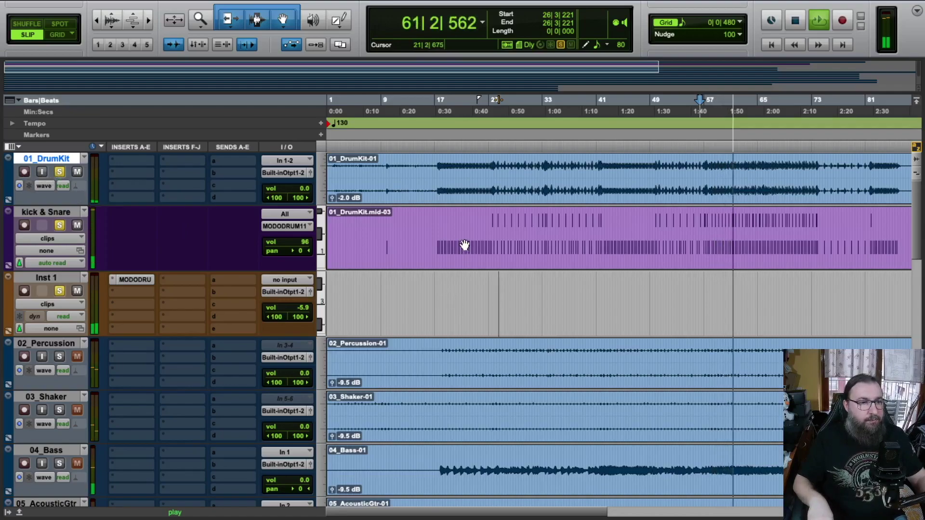
click(439, 186)
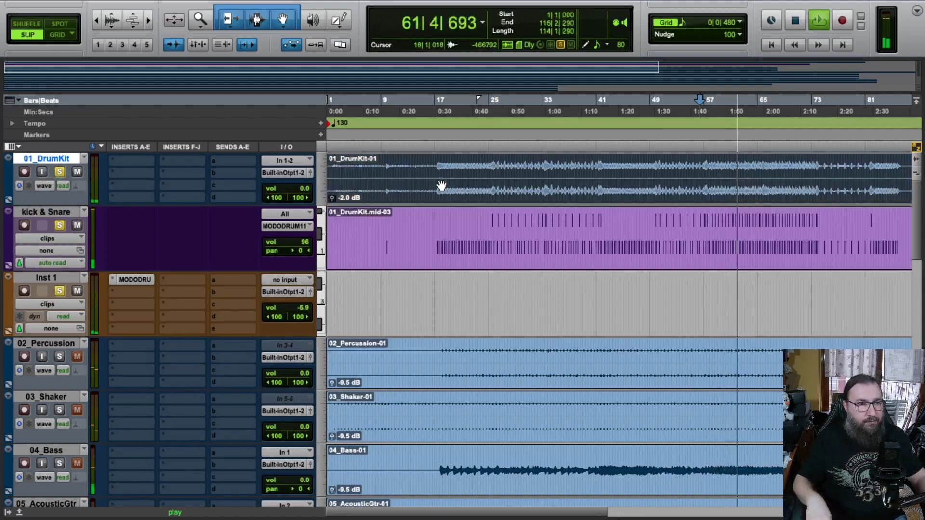
click(440, 234)
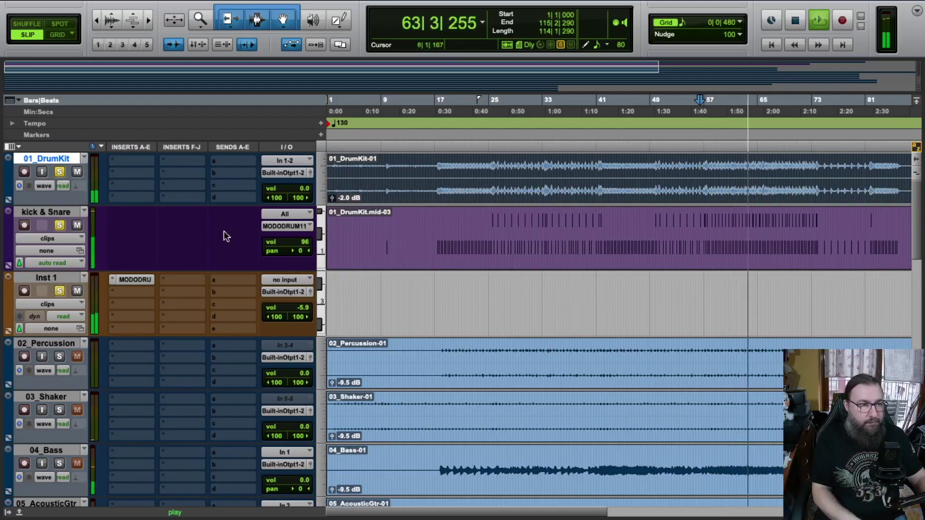
- Toggle the solo on 01_DrumKit during playback and clear the solo from all tracks to hear the full mix
click(60, 172)
click(60, 172)
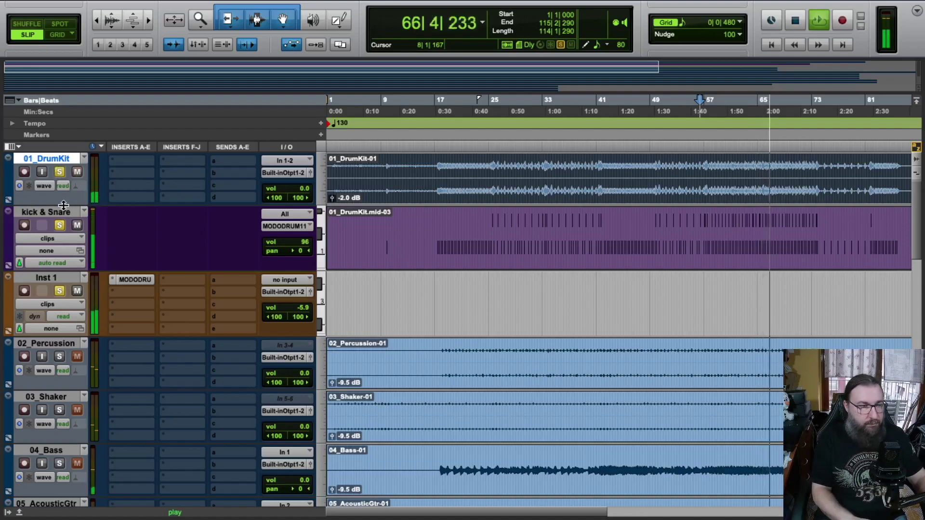
alt+click(59, 225)
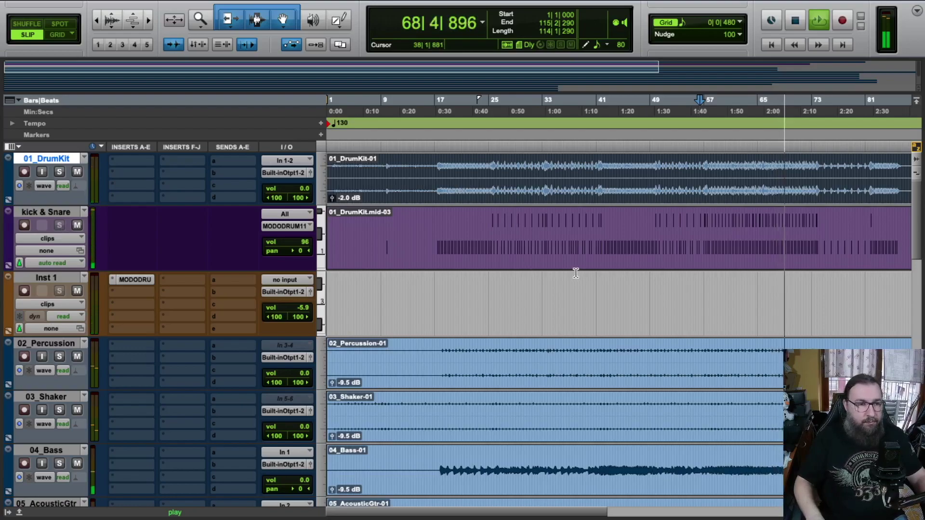
- Mute and unmute Inst 1 during playback to compare the mix with and without the reinforcement, and stop playback
click(77, 291)
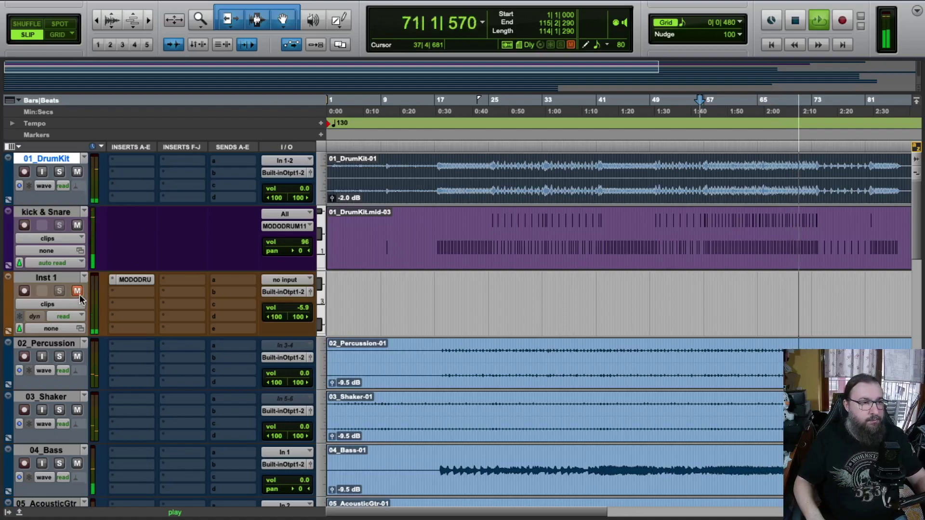
click(78, 290)
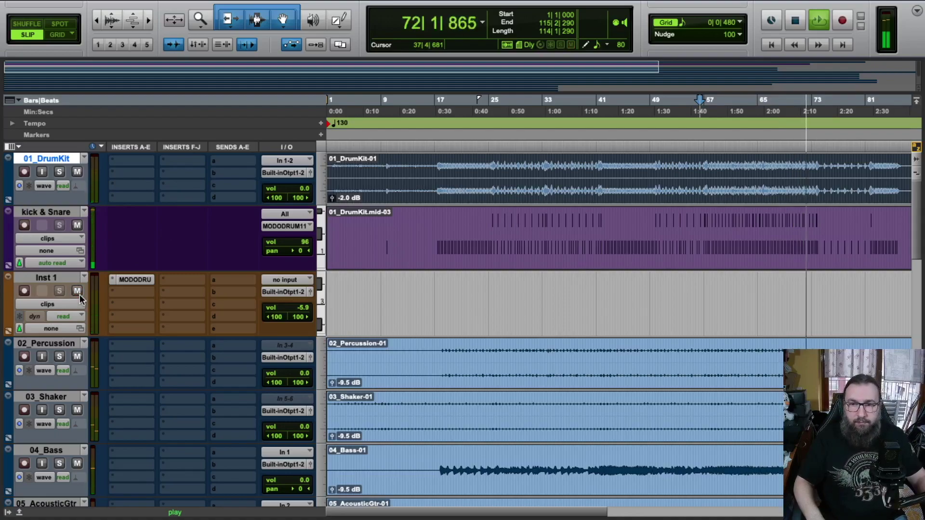
click(77, 290)
click(80, 294)
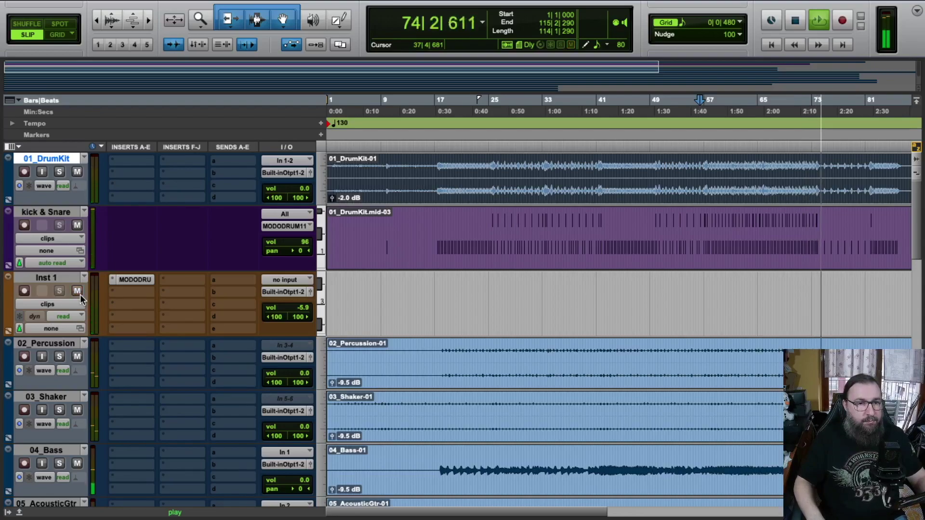
key(space)
- Play the full mix from bar 56 to about bar 63, toggling the Inst 1 mute to compare the drum sound
click(698, 100)
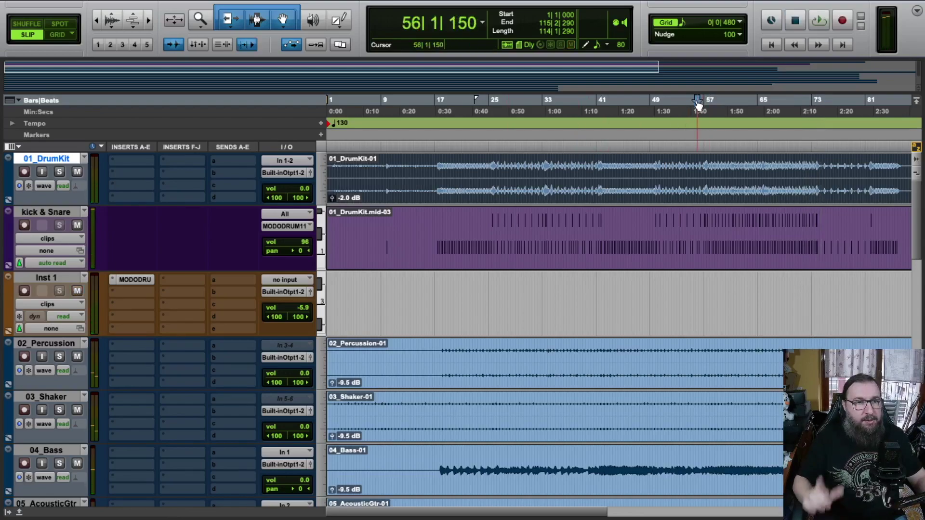
key(space)
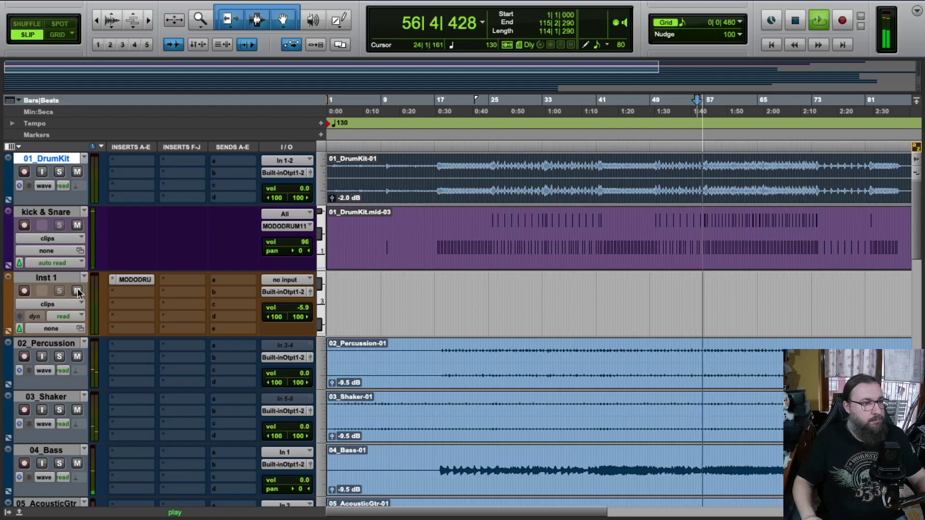
click(78, 291)
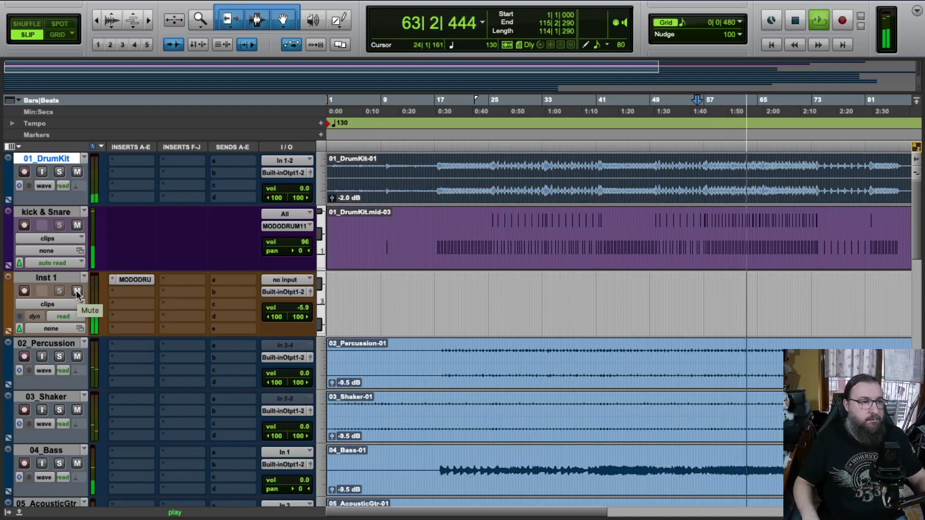
key(space)
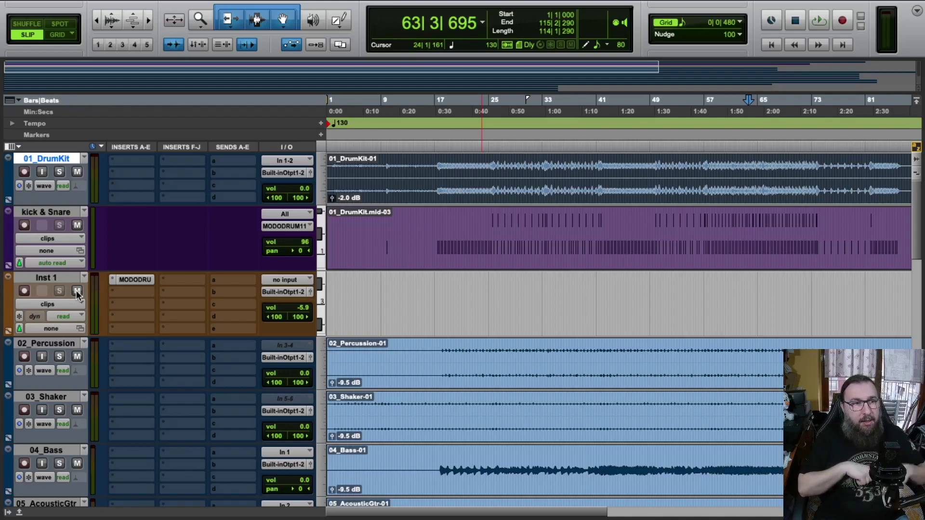
- Switch to Superior Drummer 3, duplicate the 01_DrumKit (2) track, and view the drum types the copy can detect
mouse_move(755, 511)
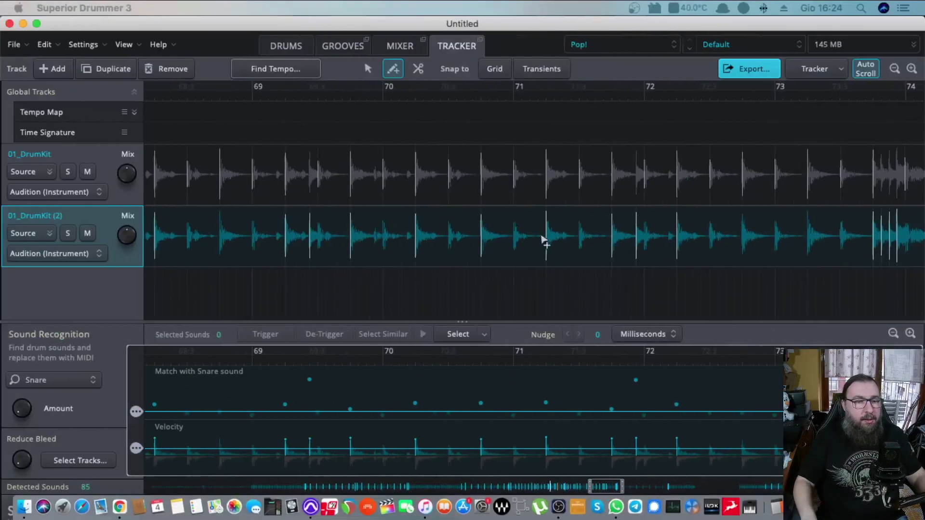
right_click(95, 210)
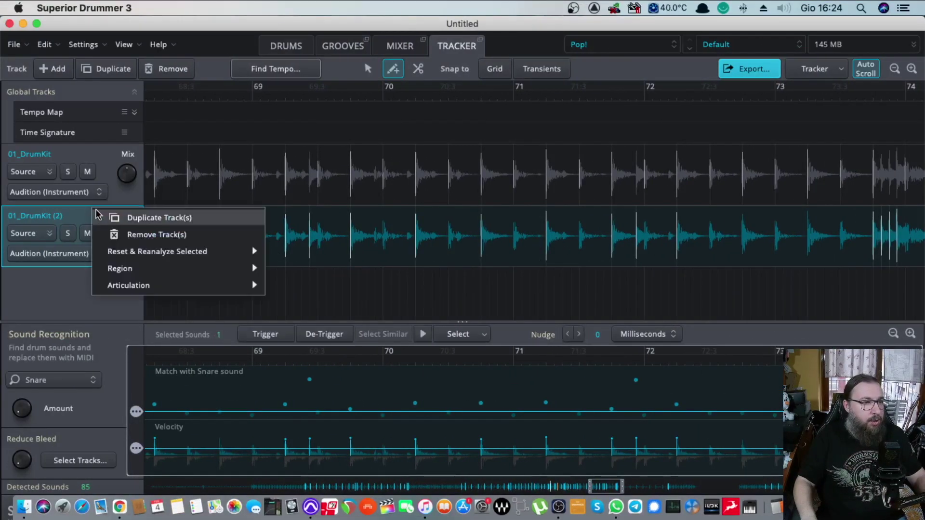
click(119, 219)
click(71, 385)
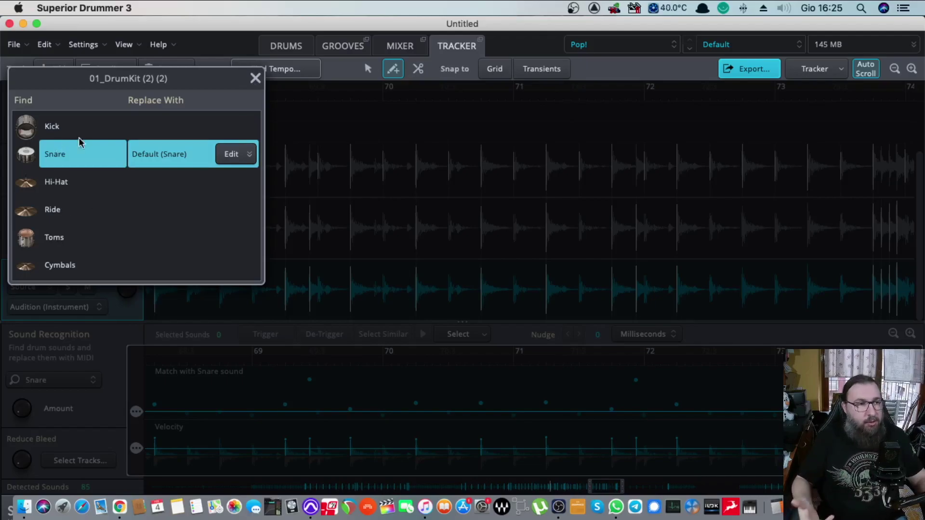
click(255, 78)
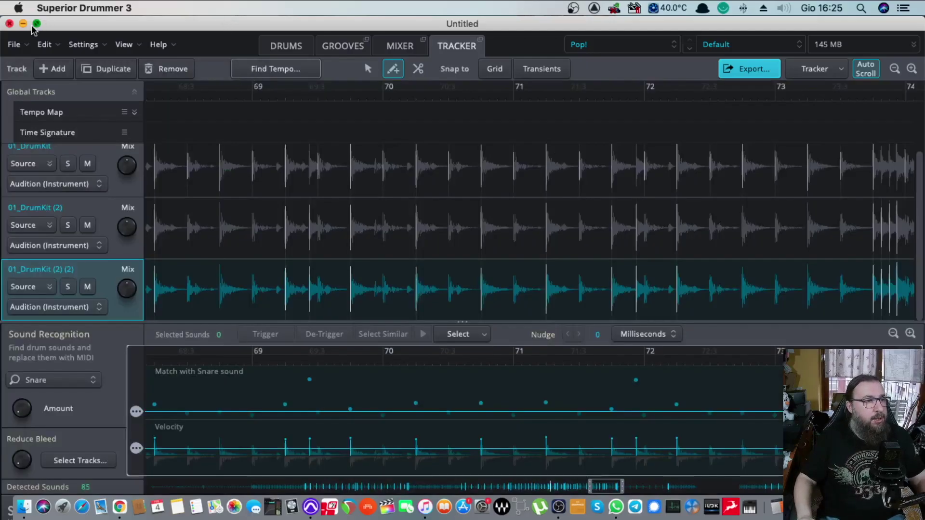
- Toggle the Superior Drummer 3 window to full screen and switch back to the Pro Tools session
click(36, 24)
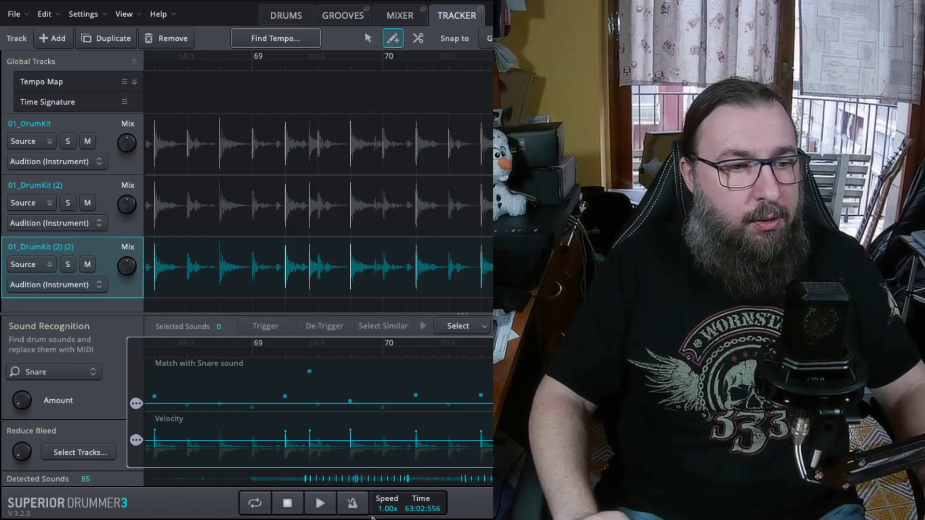
mouse_move(371, 518)
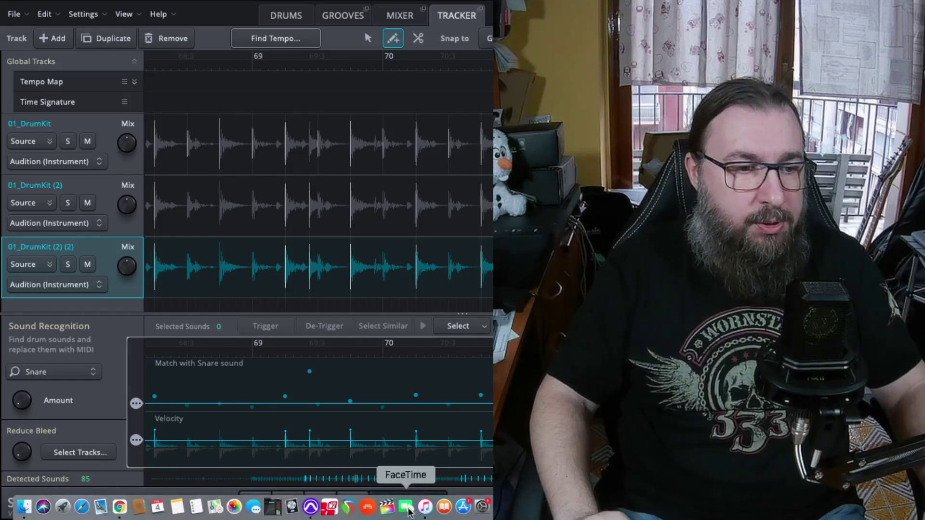
click(308, 508)
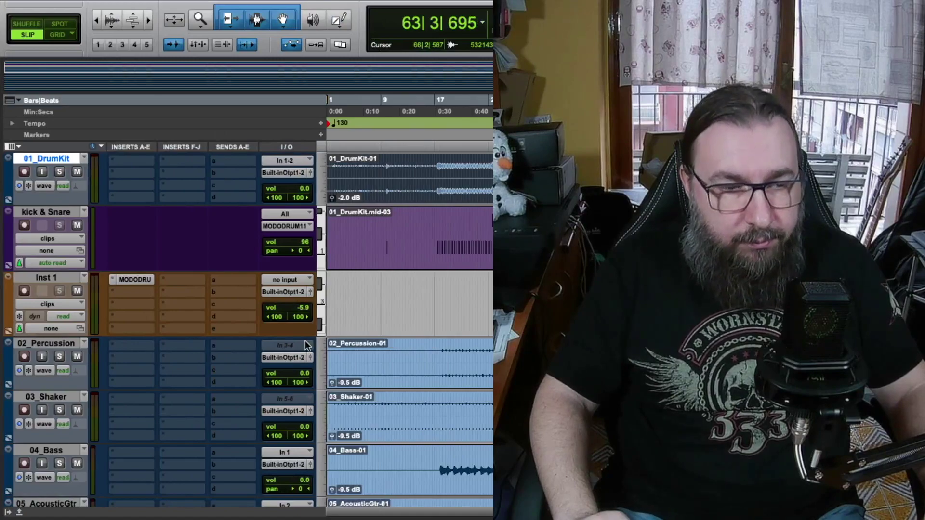